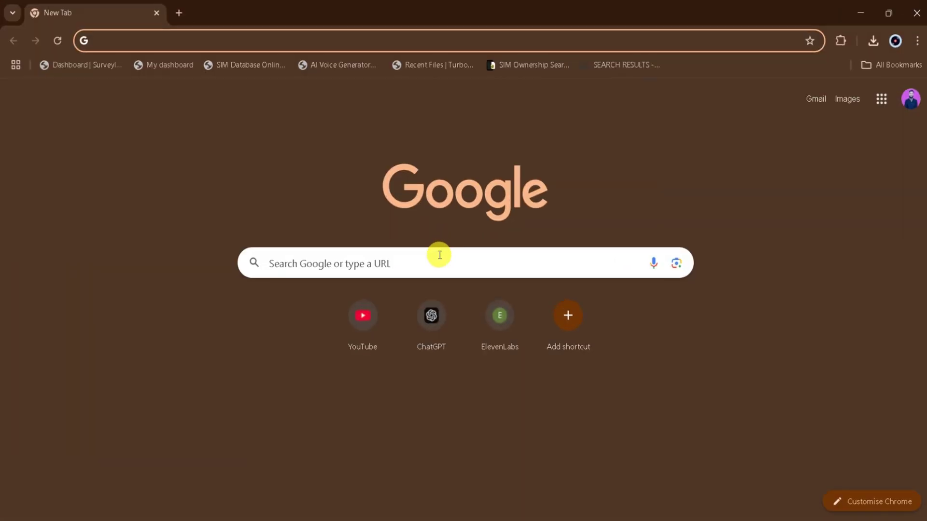
Search Google for 'sejda' and open the Sejda PDF tools site
left_click(433, 269)
type("sejd")
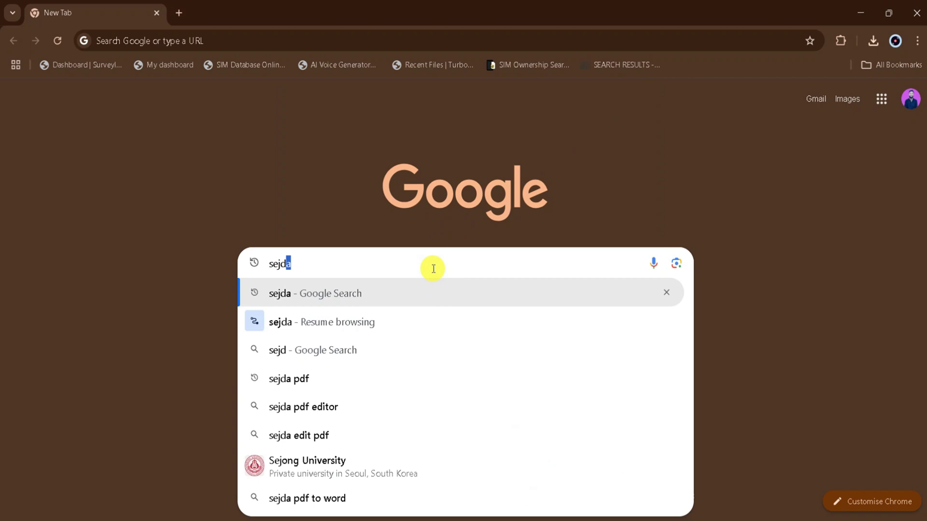
type("a")
key("Return")
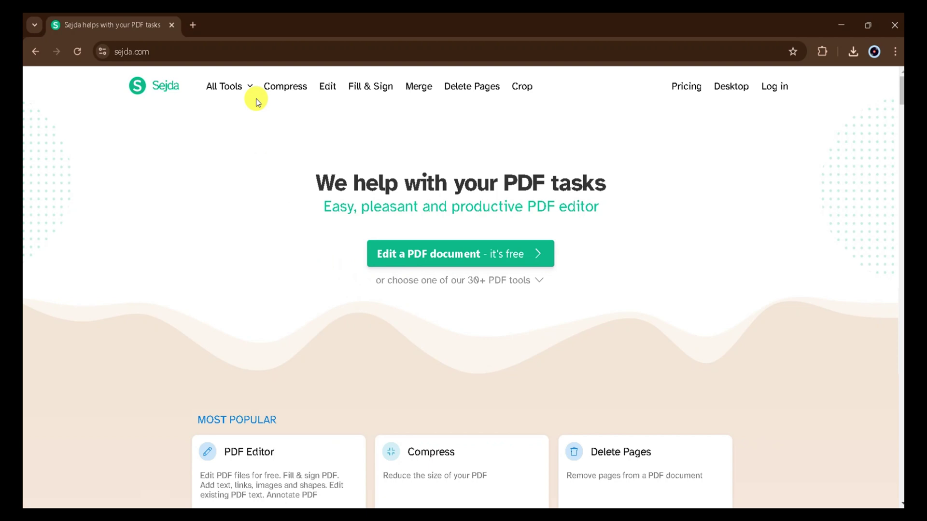
left_click(224, 78)
left_click(226, 79)
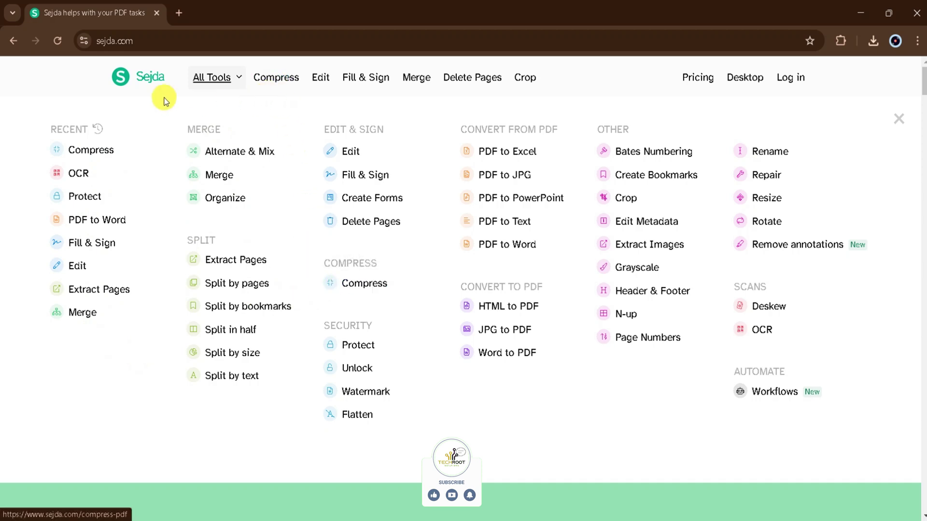
left_click(210, 86)
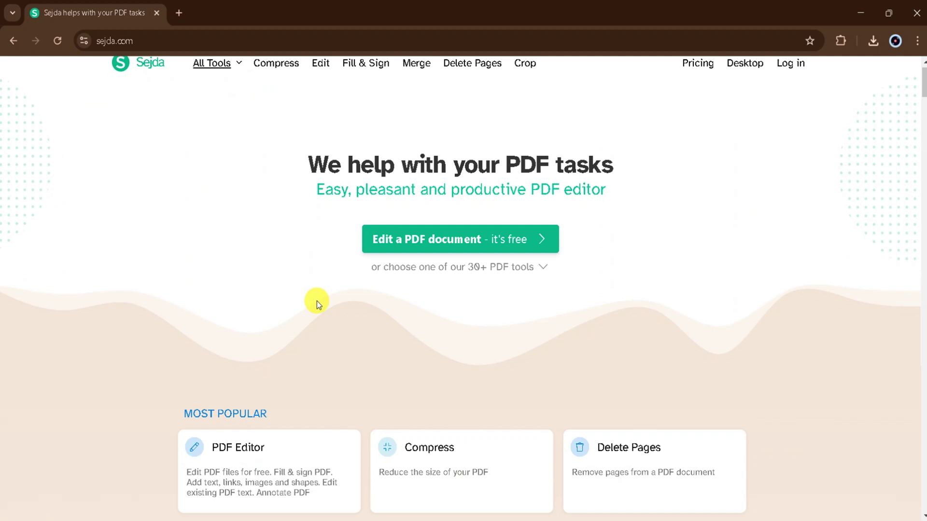
scroll(316, 303, "down", 3)
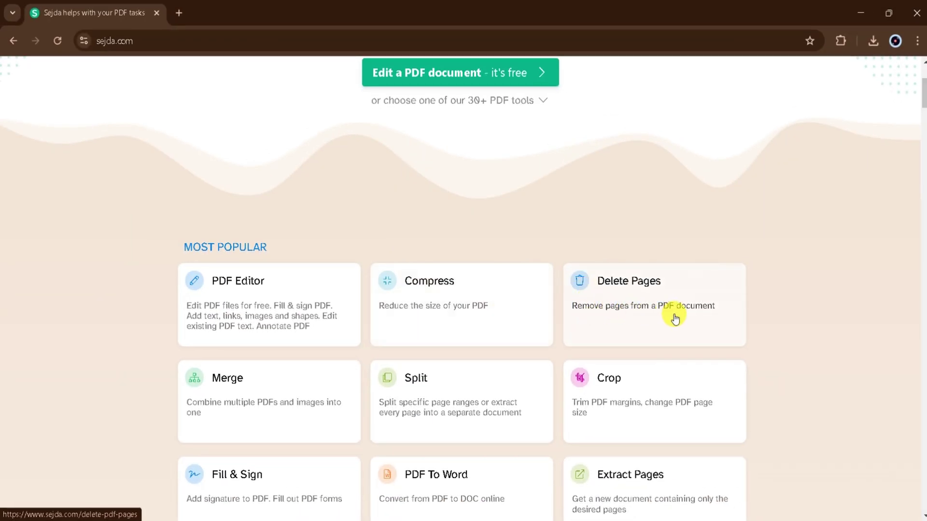
scroll(674, 319, "down", 2)
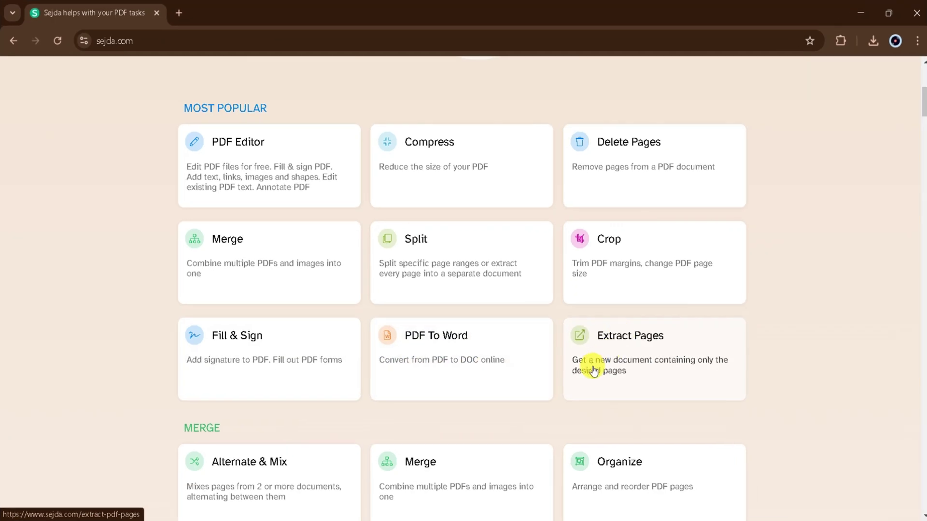
scroll(207, 222, "down", 3)
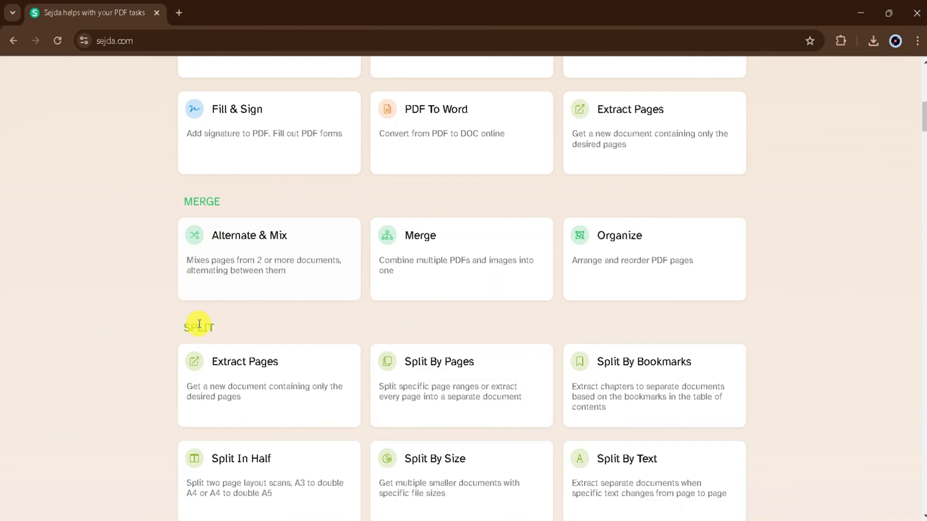
scroll(196, 325, "down", 4)
scroll(244, 330, "down", 3)
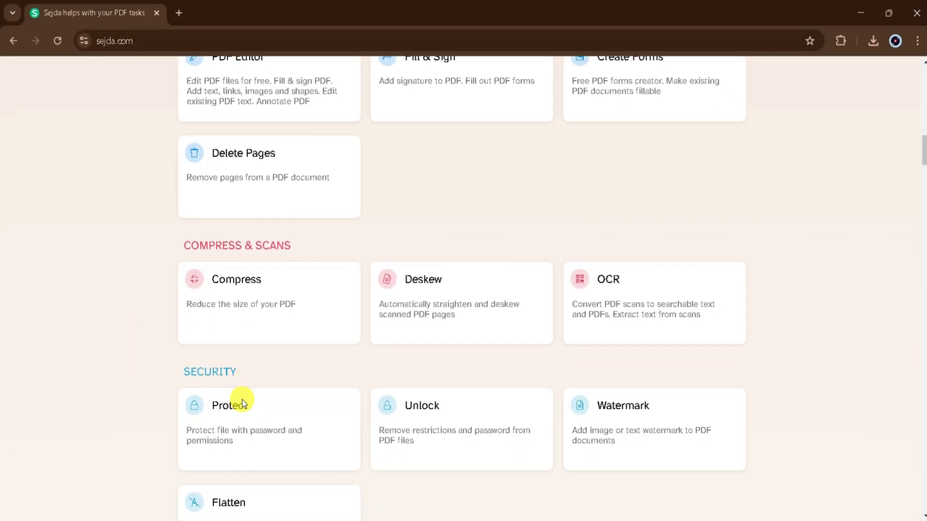
scroll(242, 400, "down", 4)
scroll(242, 369, "down", 2)
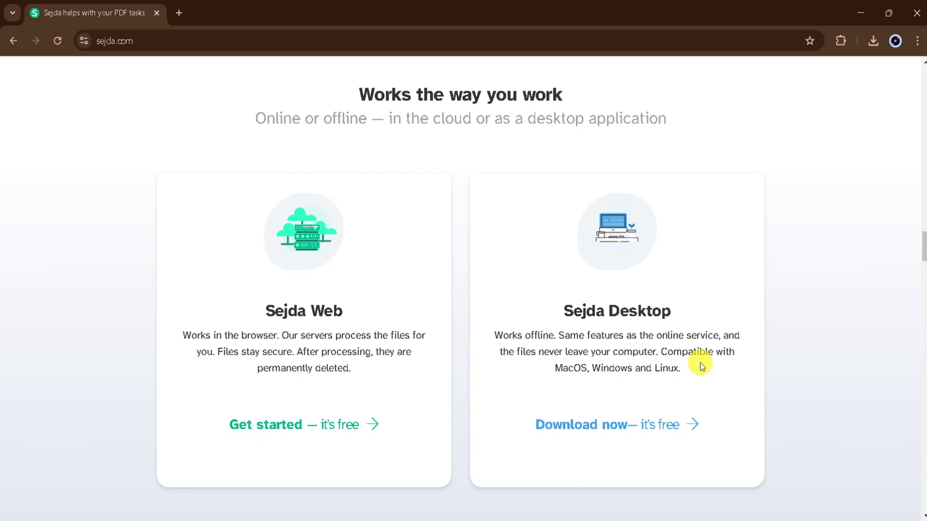
scroll(700, 366, "down", 3)
scroll(469, 306, "up", 6)
scroll(468, 306, "up", 10)
scroll(468, 306, "up", 10)
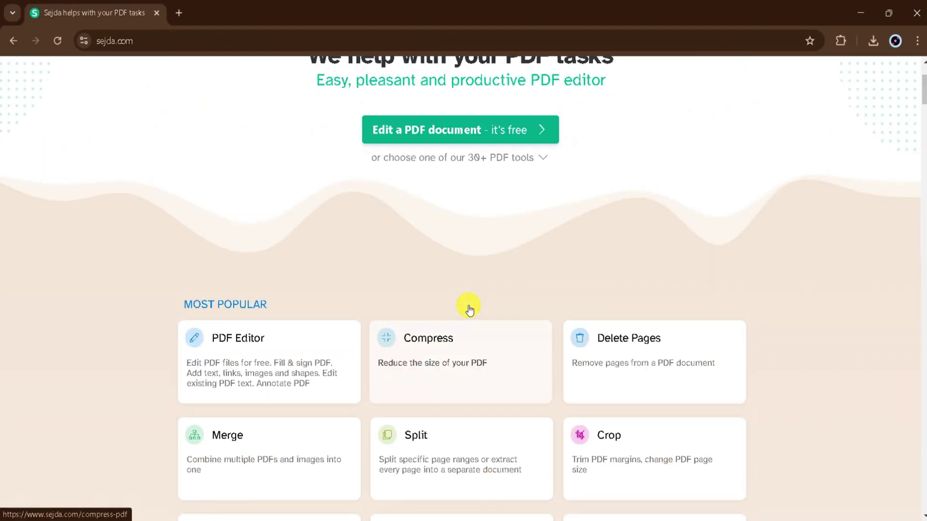
scroll(469, 310, "down", 2)
Load the 'technology' PDF from Downloads into Sejda's PDF Editor
left_click(290, 248)
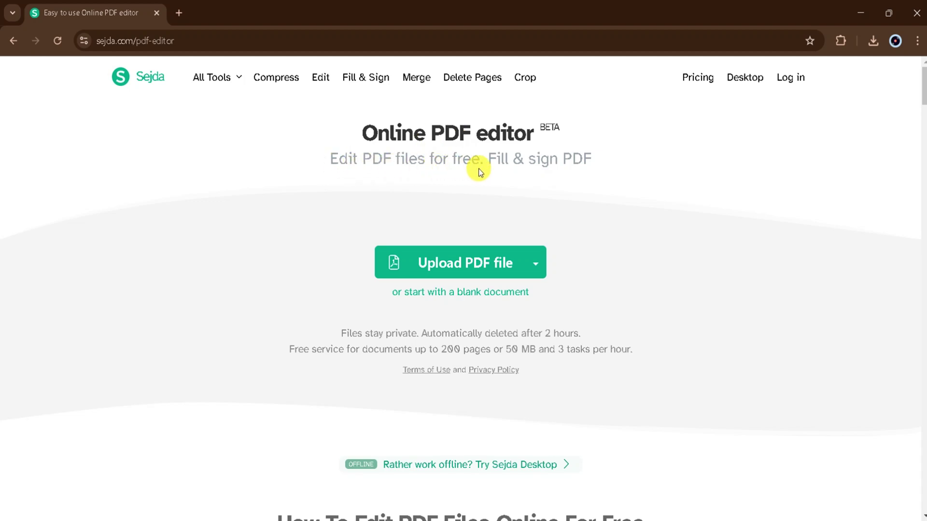
left_click(471, 266)
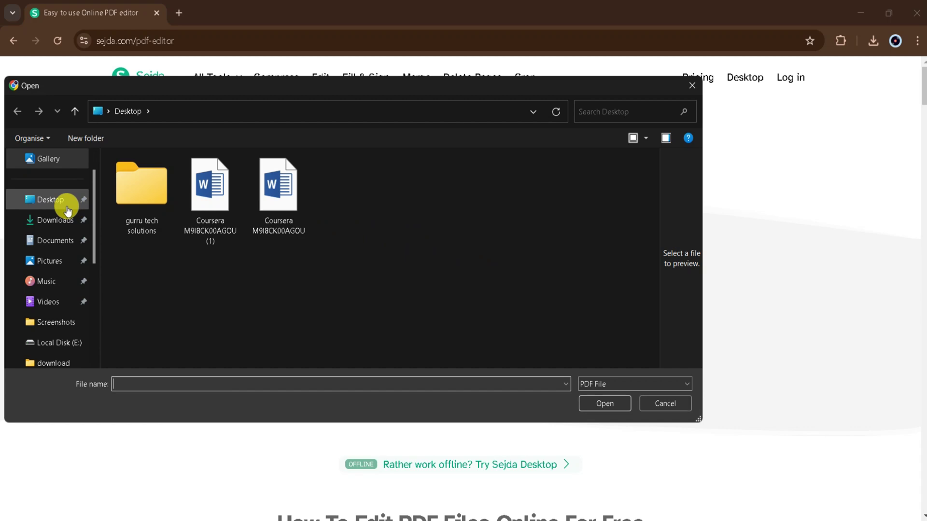
left_click(52, 216)
left_click(148, 202)
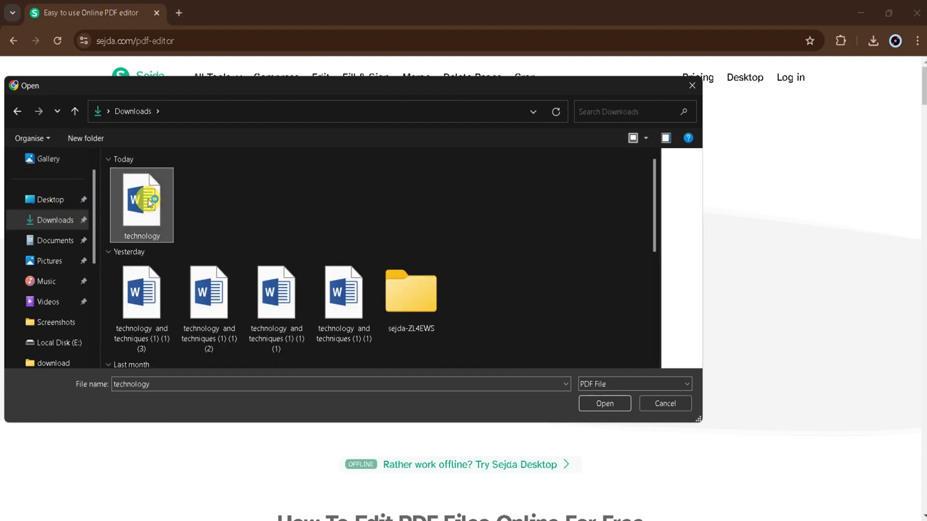
left_click(596, 402)
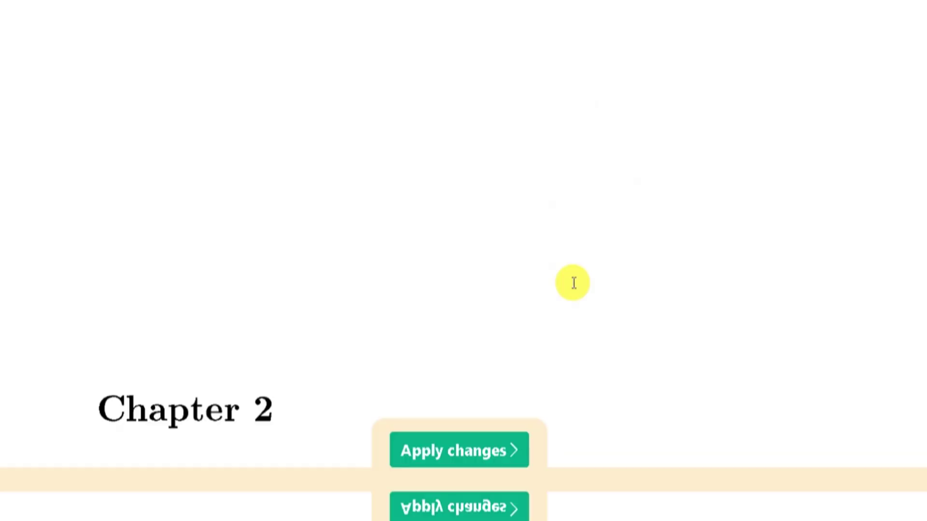
scroll(542, 379, "down", 1)
scroll(542, 379, "up", 1)
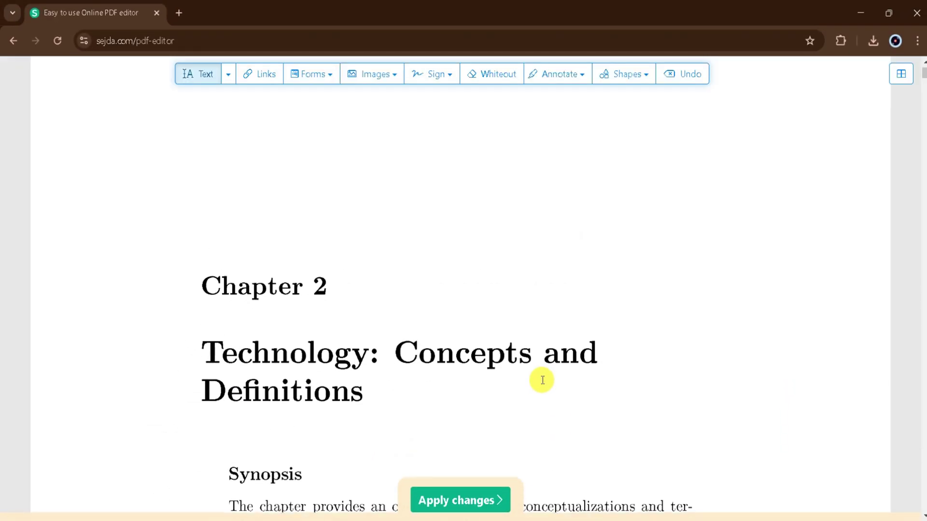
Add 'tech root solutions' beside Definitions as size 14 orange serif text
left_click(417, 399)
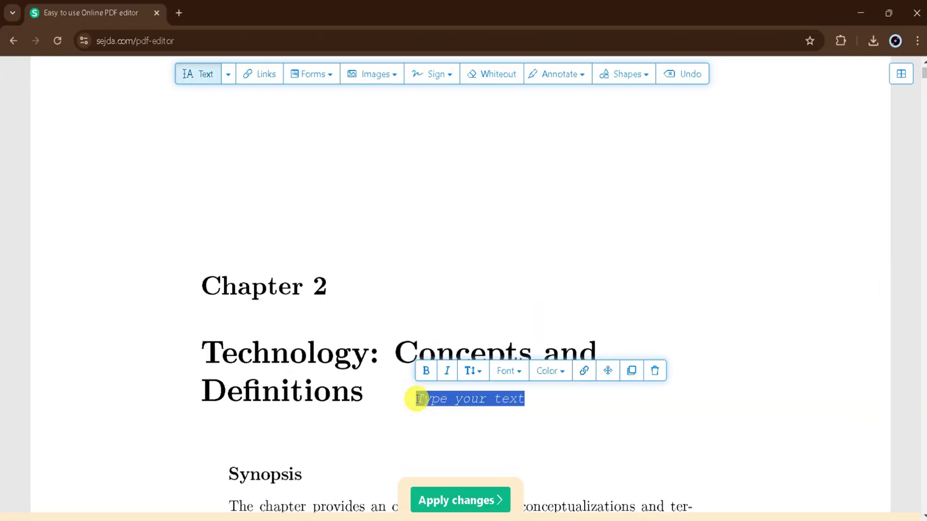
type("Tech ")
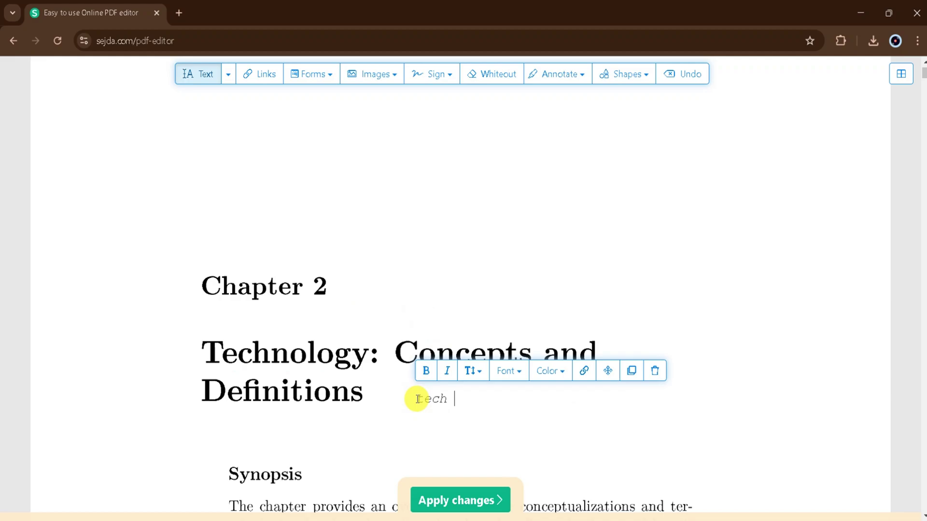
type("root solutions")
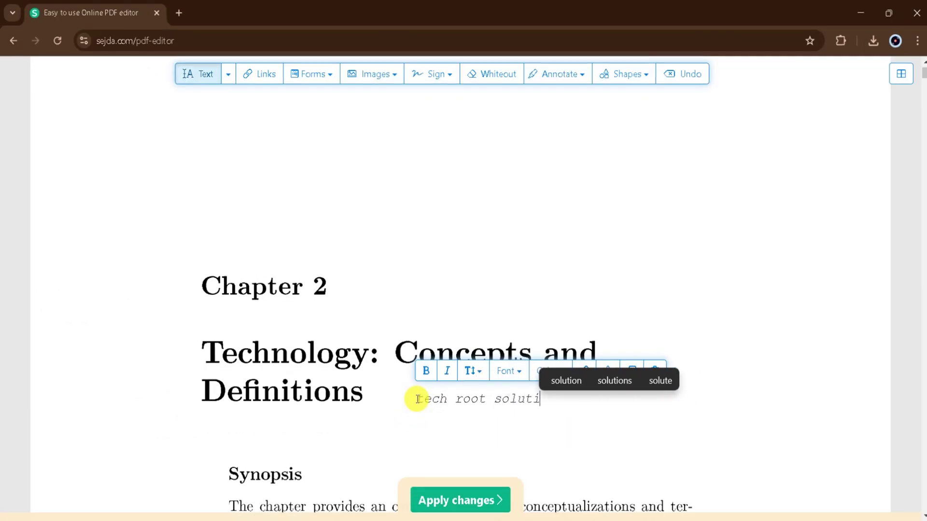
key("ctrl+a")
left_click(472, 371)
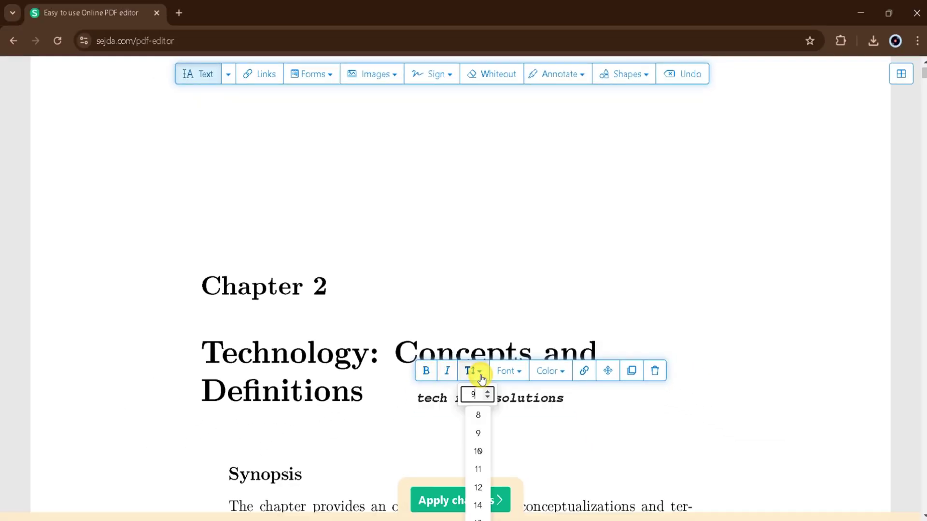
left_click(476, 500)
left_click(521, 372)
left_click(520, 490)
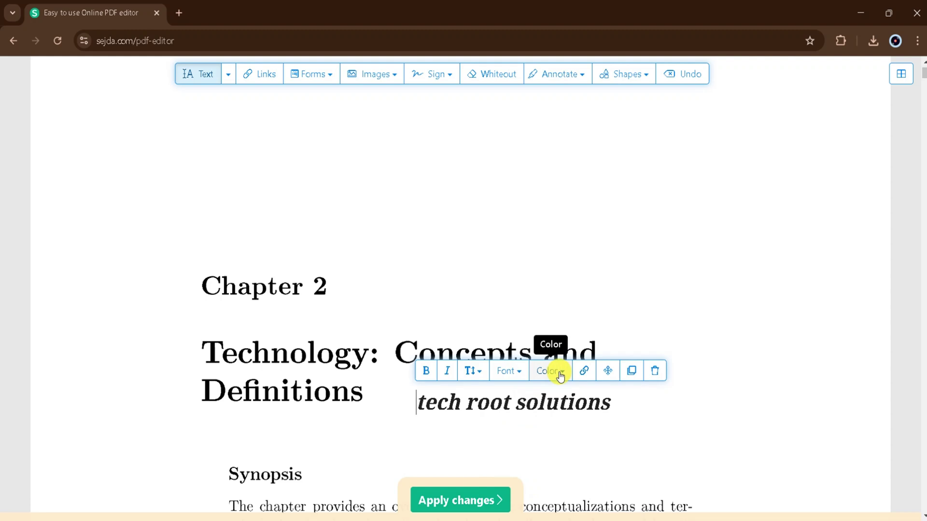
left_click(552, 371)
left_click(538, 423)
Delete the stray characters accidentally typed into the Chapter 2 heading
left_click(598, 355)
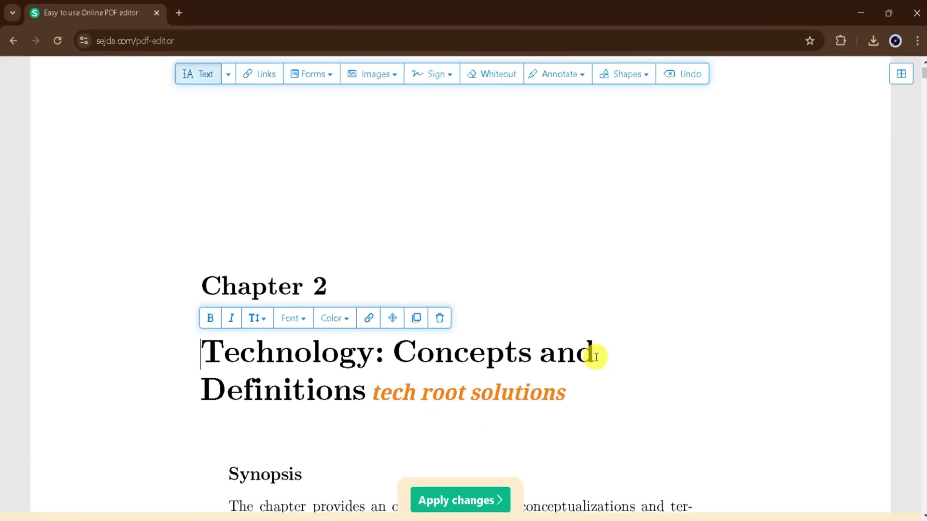
type("how techn")
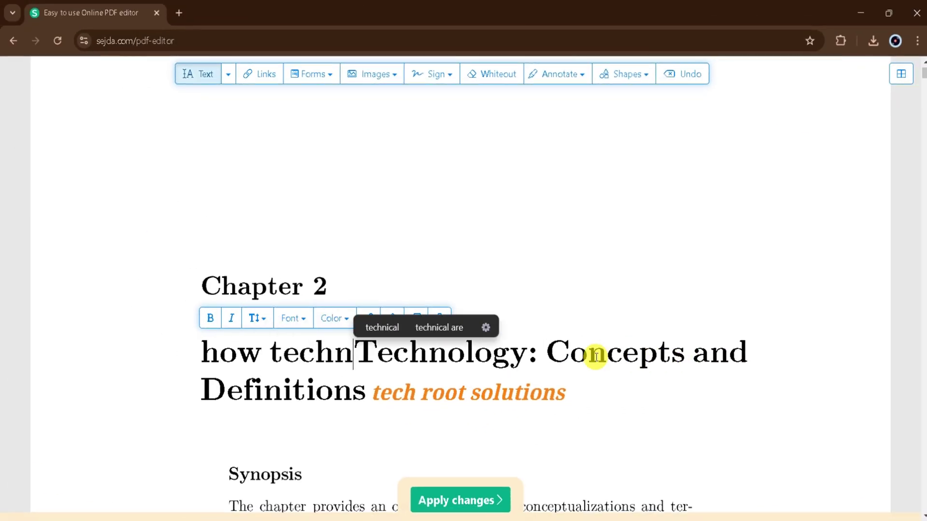
type("ology")
key("BackSpace")
key("BackSpace")
key("BackSpace")
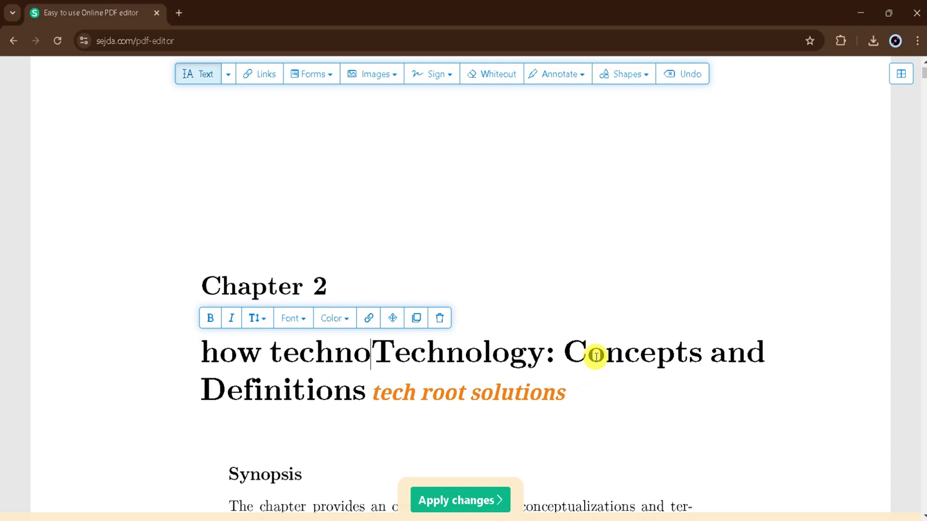
key("BackSpace")
key("BackSpace")
key("BackSpace")
key("BackSpace")
key("BackSpace")
key("BackSpace")
key("BackSpace")
key("BackSpace")
key("BackSpace")
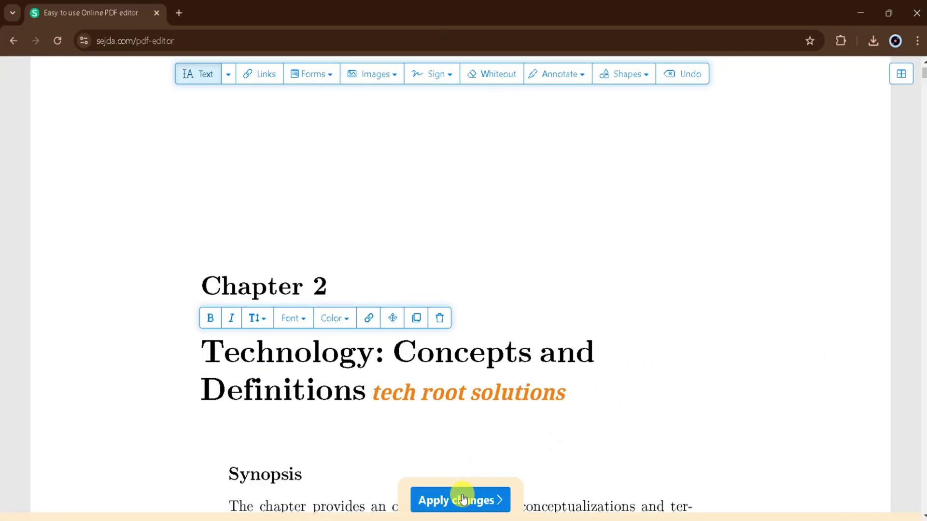
Apply the edits and download the processed technology.pdf
left_click(461, 501)
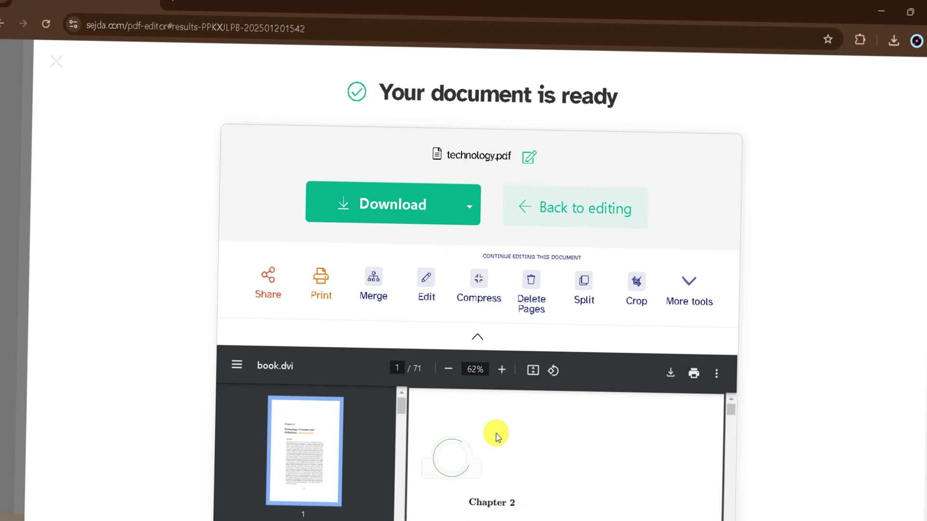
scroll(515, 455, "down", 2)
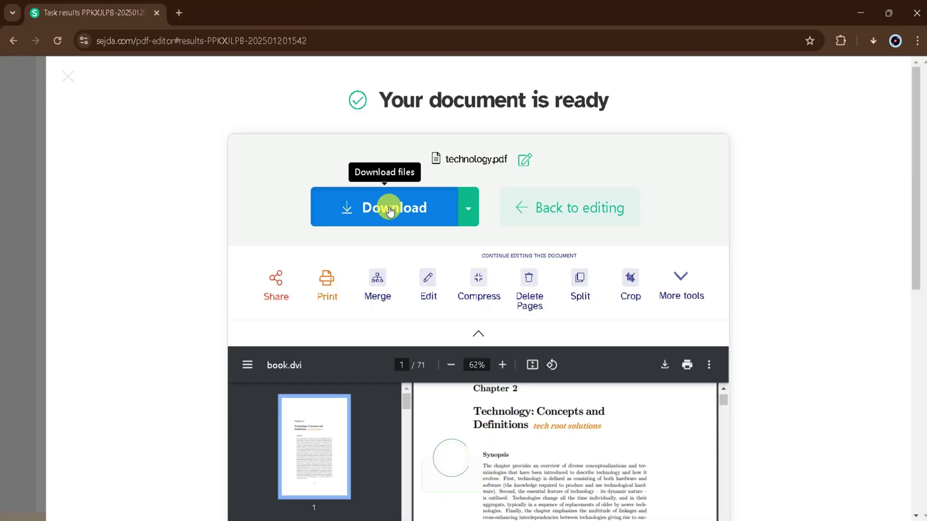
left_click(388, 209)
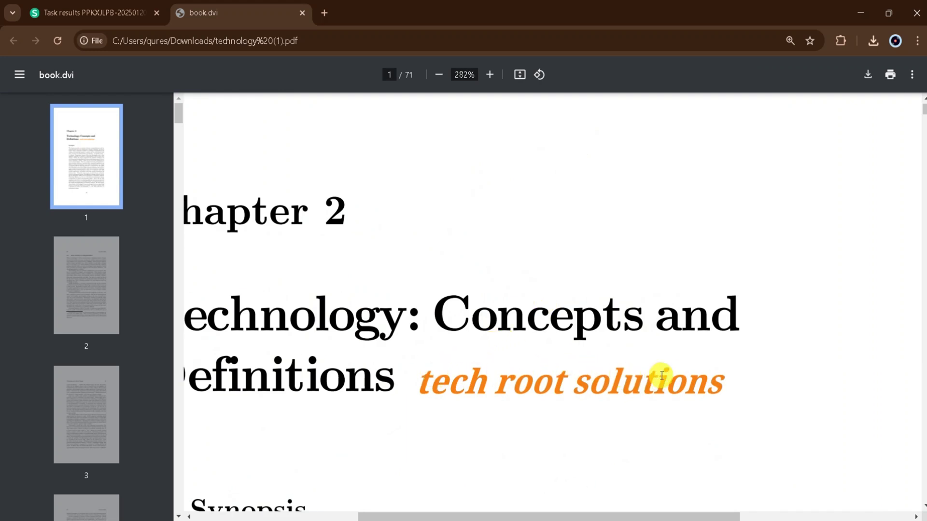
scroll(661, 375, "down", 3, "ctrl")
scroll(661, 375, "down", 2, "ctrl")
scroll(661, 375, "down", 2, "ctrl")
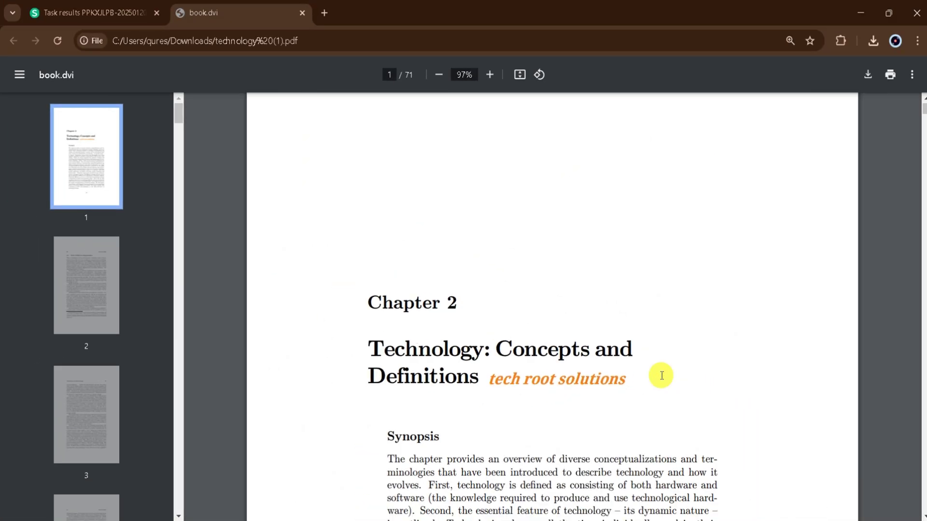
scroll(661, 376, "down", 2, "ctrl")
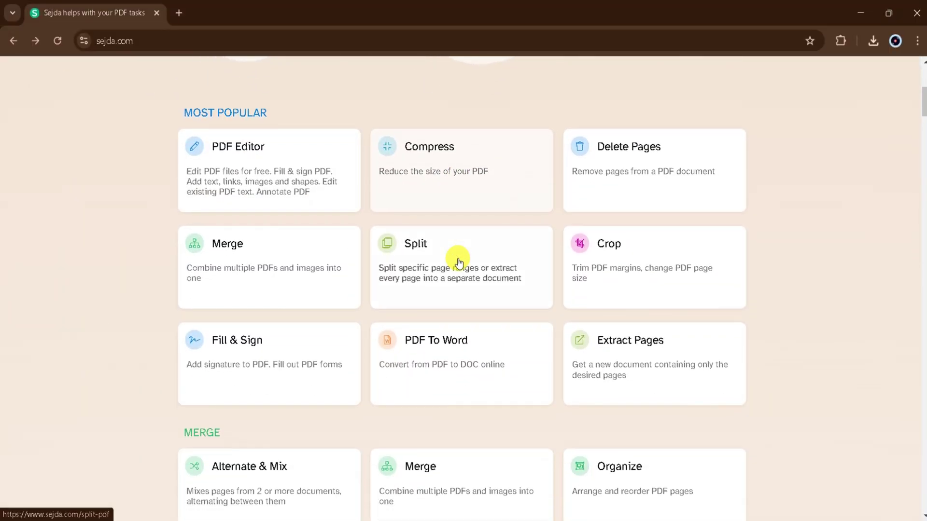
scroll(352, 275, "down", 1)
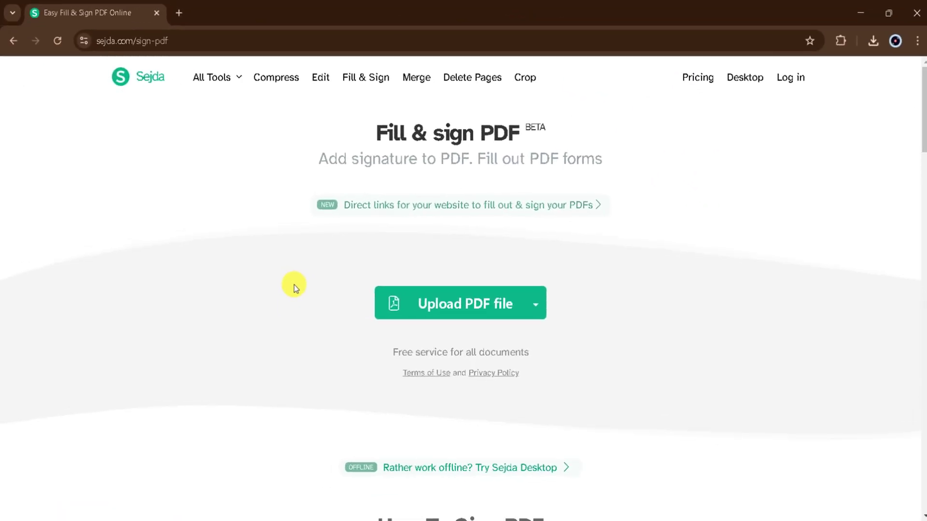
Load 'technology (1)' from Downloads into the Fill & Sign editor
left_click(444, 307)
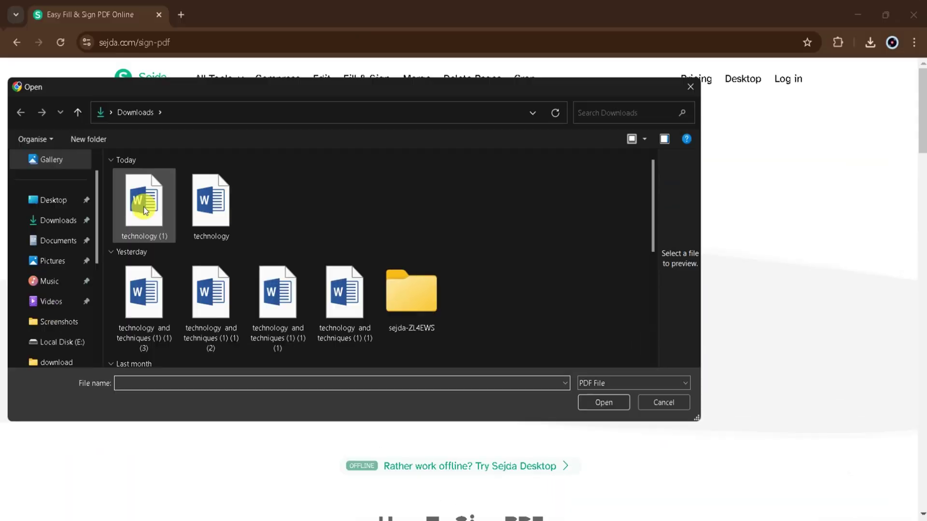
left_click(194, 211)
left_click(156, 213)
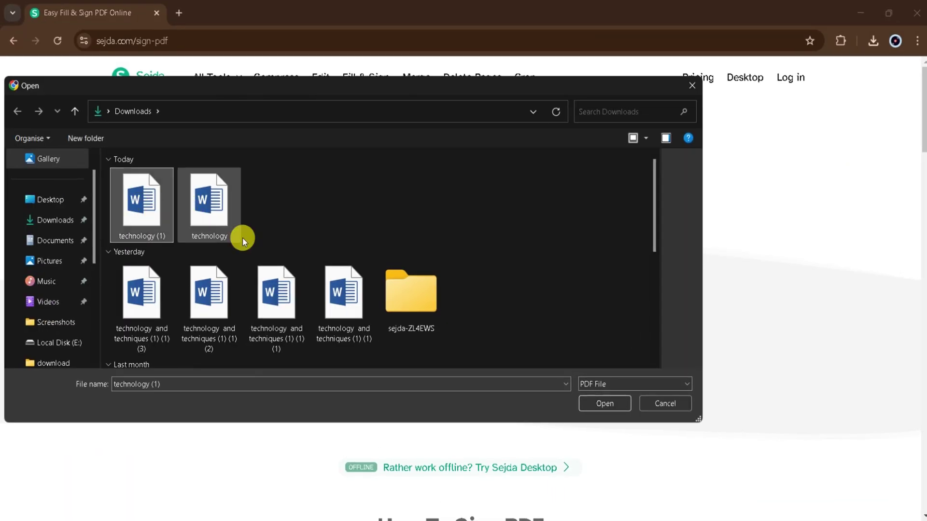
left_click(603, 403)
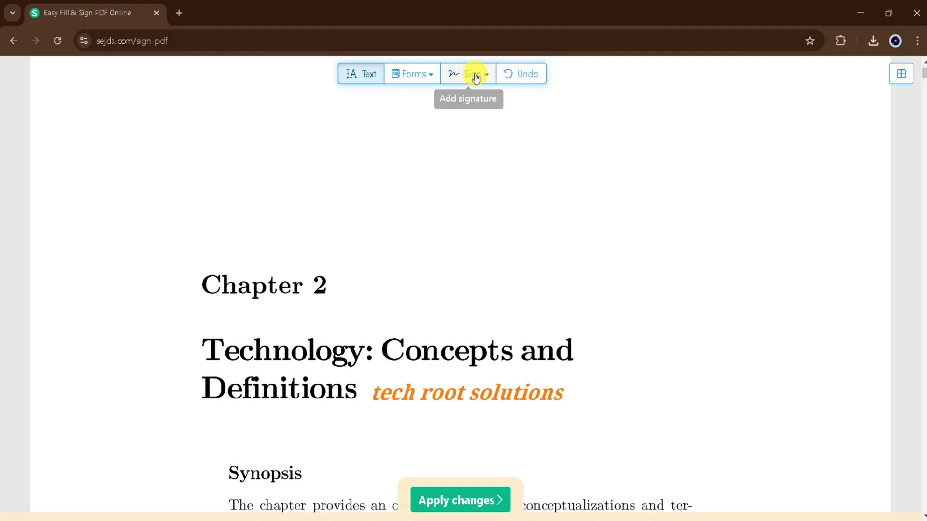
Create a typed signature reading 'tech root solutions' in the bold script style
left_click(475, 74)
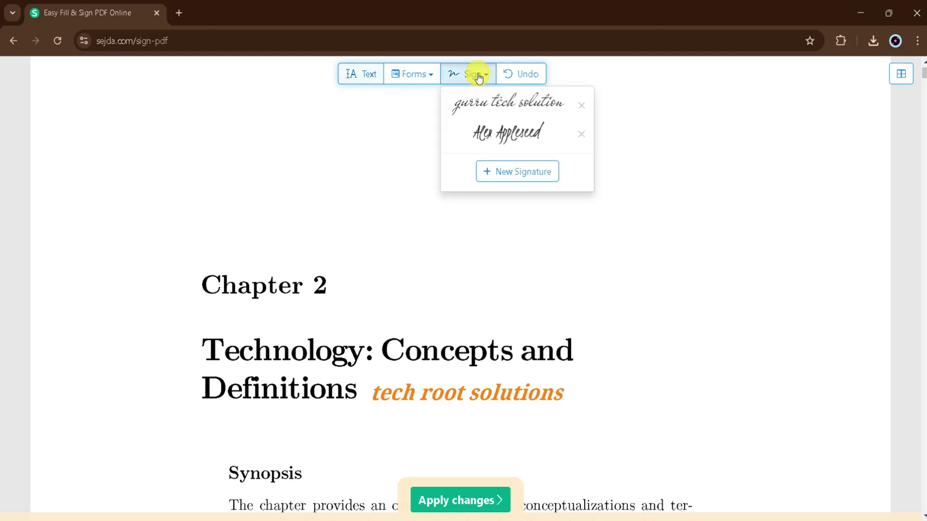
left_click(508, 173)
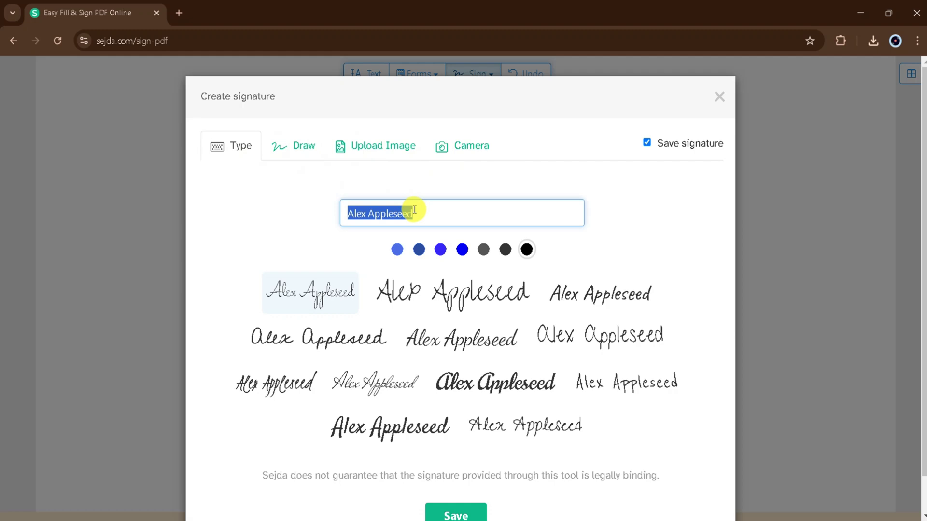
key("BackSpace")
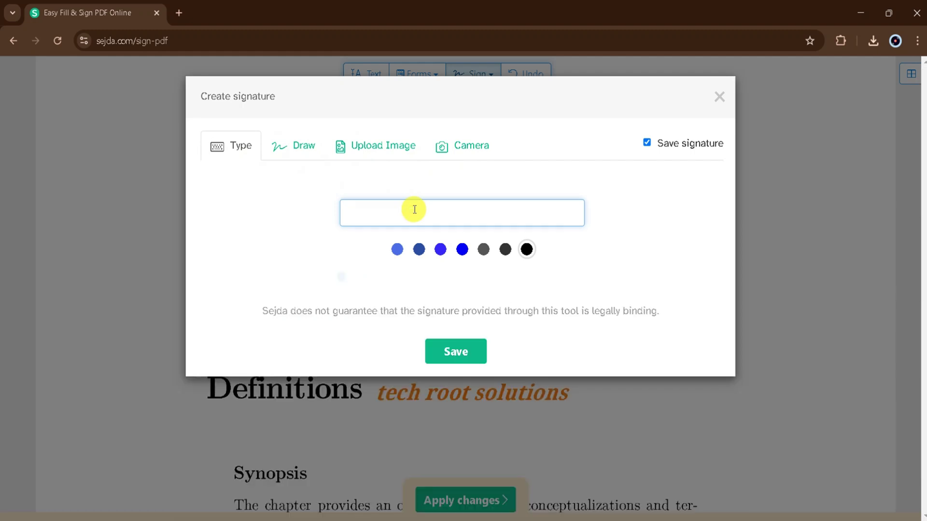
type("tech root soluti")
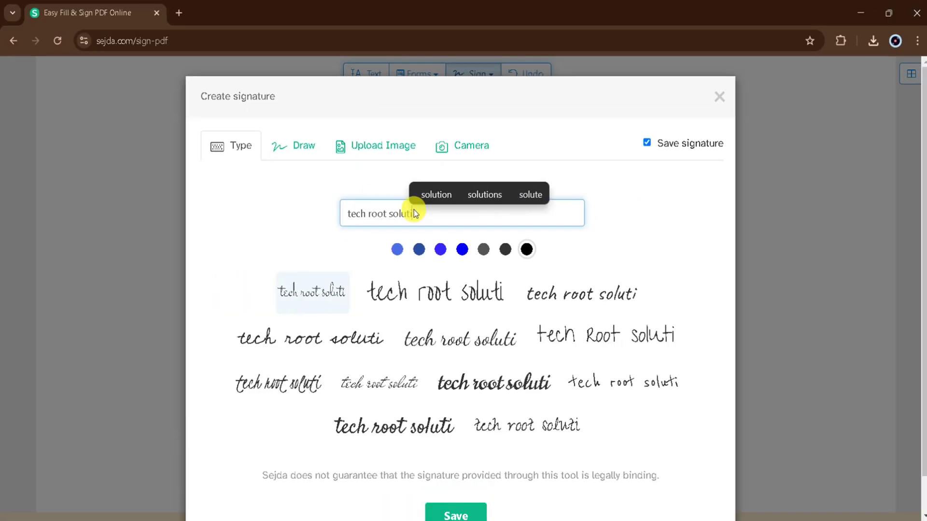
type("ons")
left_click(331, 424)
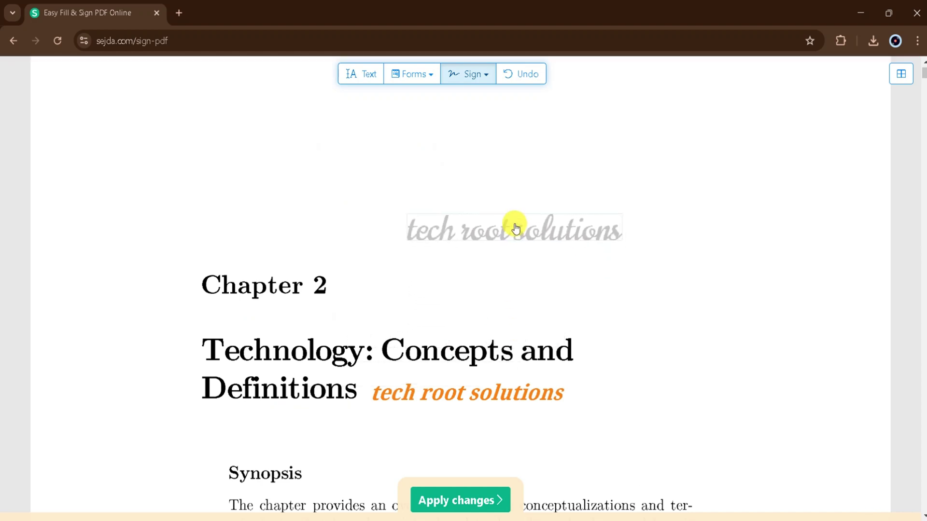
Place the signature above the Chapter 2 heading and enlarge it
left_click(514, 210)
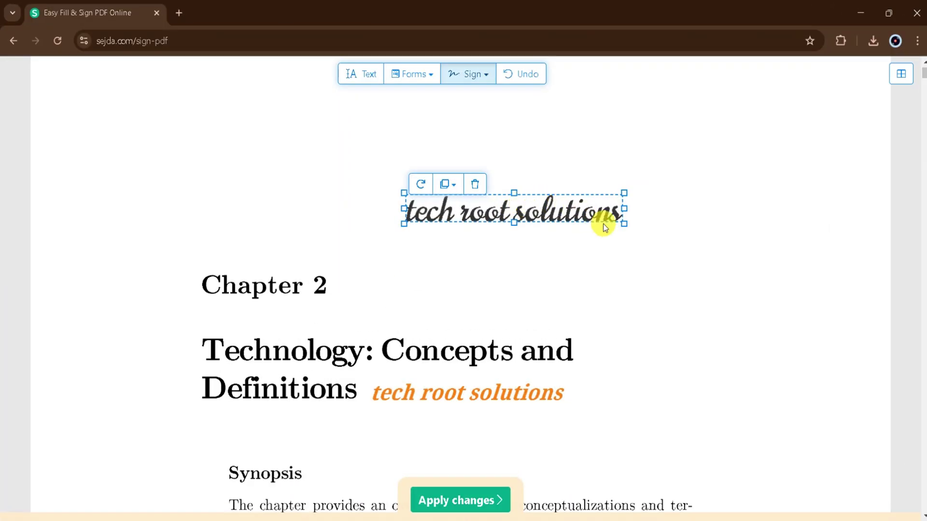
left_click_drag(624, 225, 603, 230)
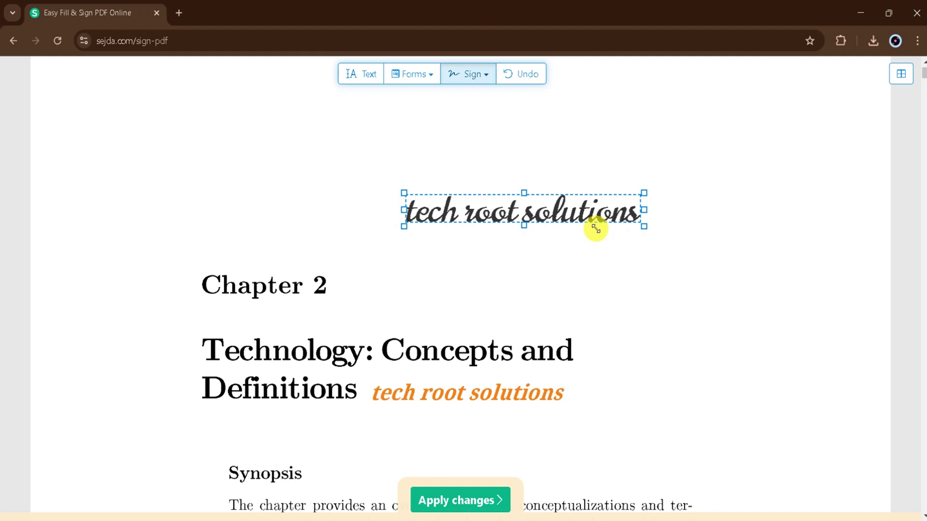
left_click(499, 101)
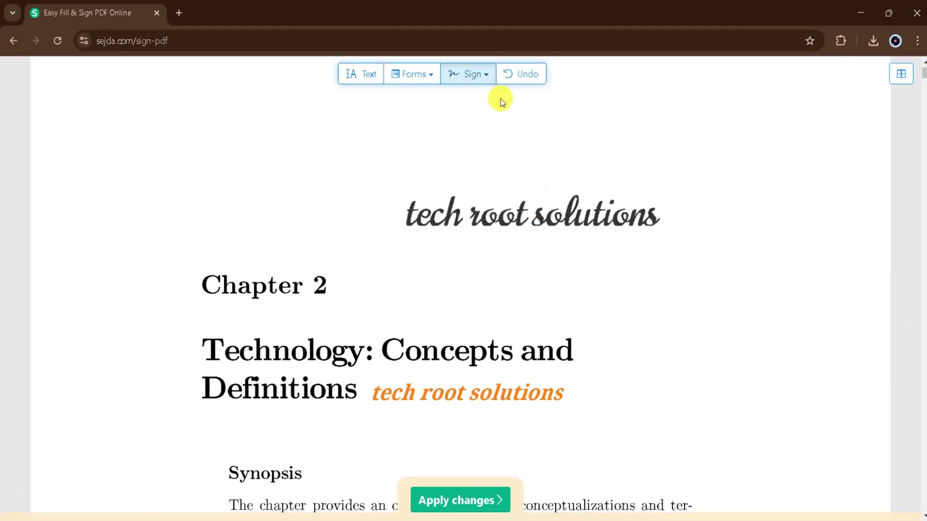
Draw and save a new blue freehand signature
left_click(484, 78)
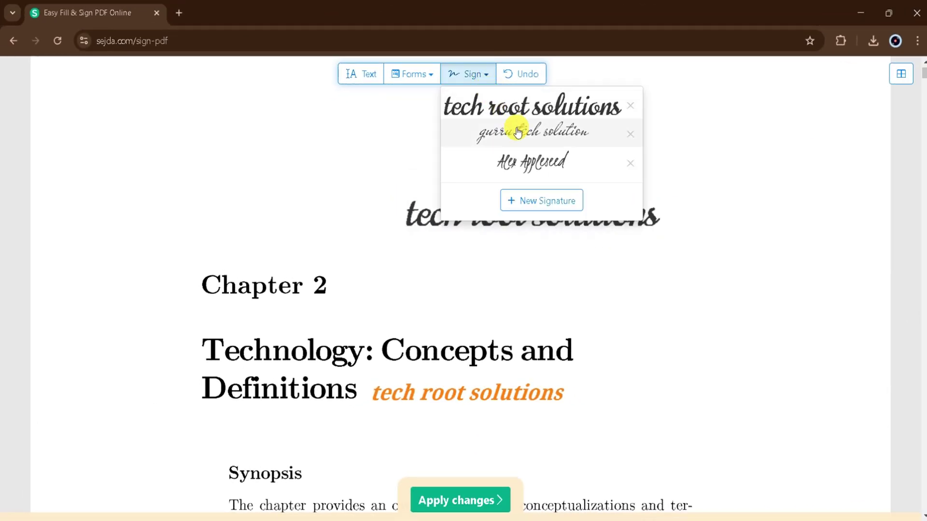
left_click(530, 209)
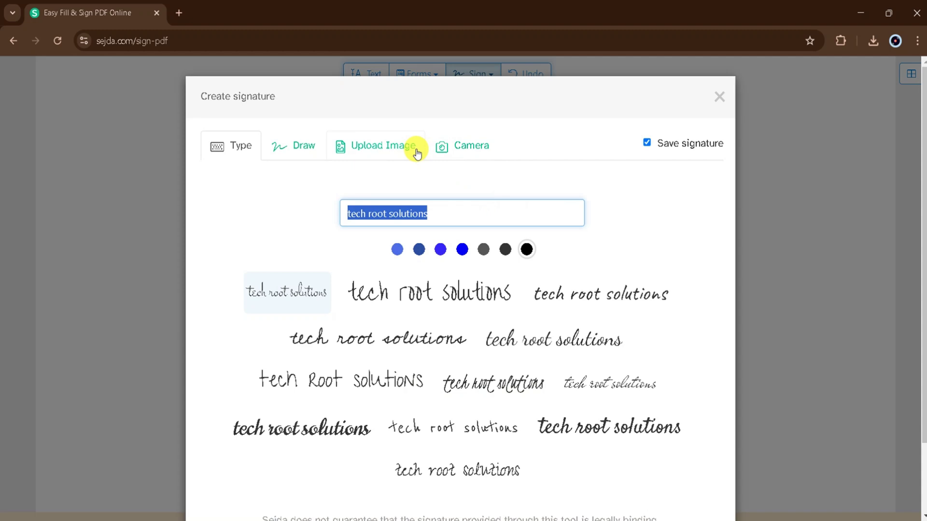
left_click(305, 147)
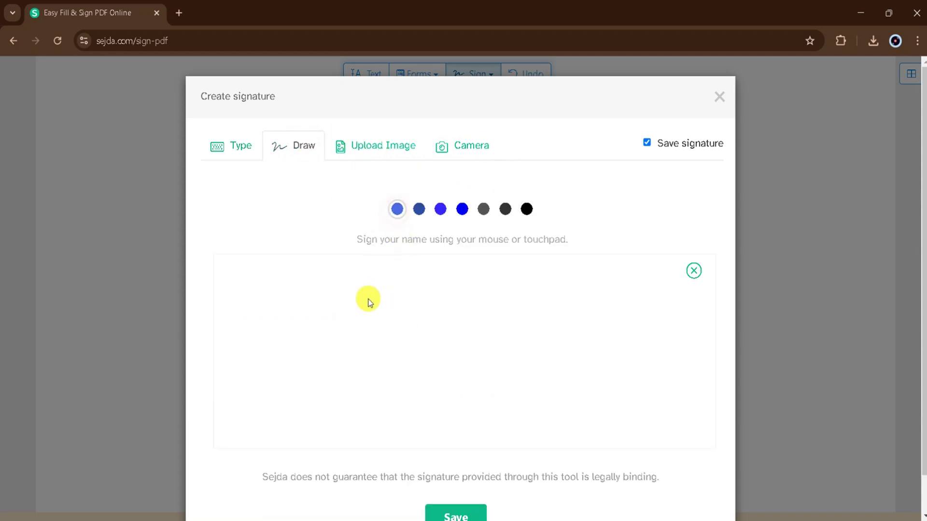
mouse_move(305, 362)
left_mouse_down()
mouse_move(345, 339)
mouse_move(343, 357)
left_mouse_up()
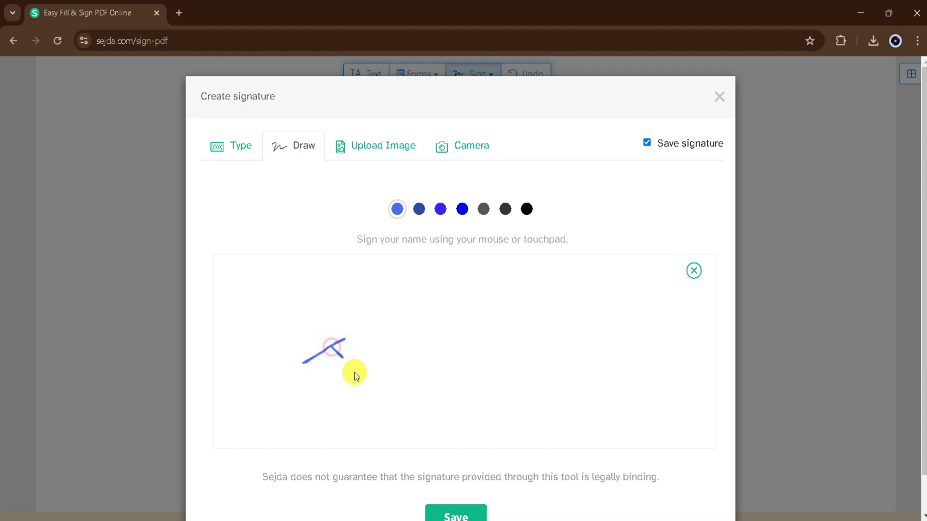
left_click(463, 515)
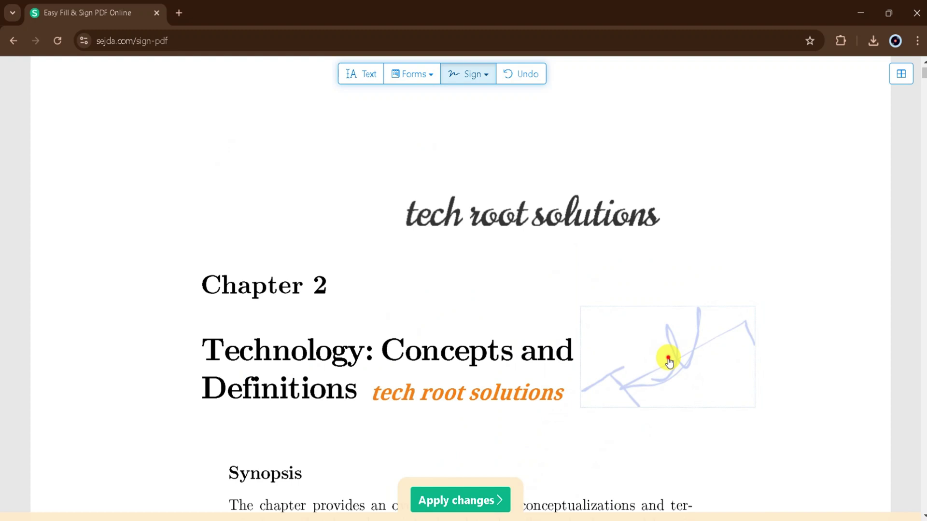
Place the drawn signature to the right of the title
left_click(669, 362)
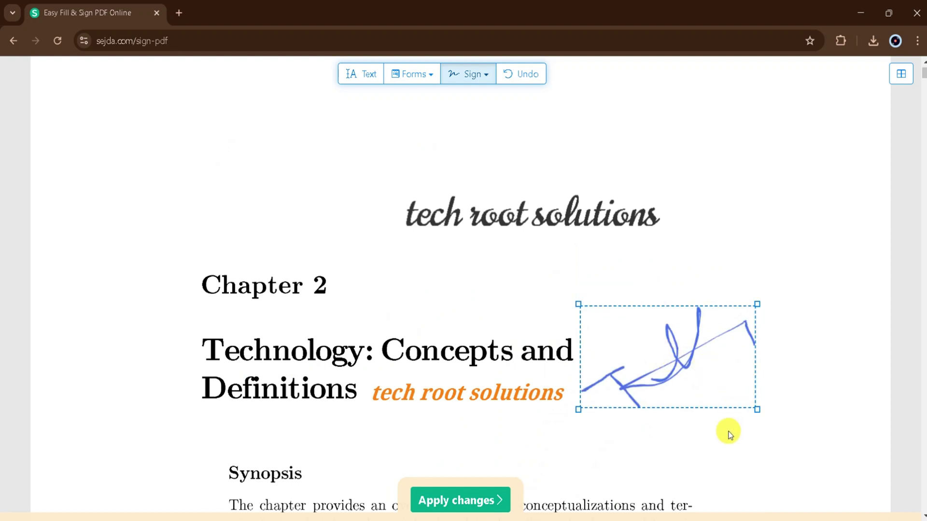
left_click(694, 379)
left_click(496, 487)
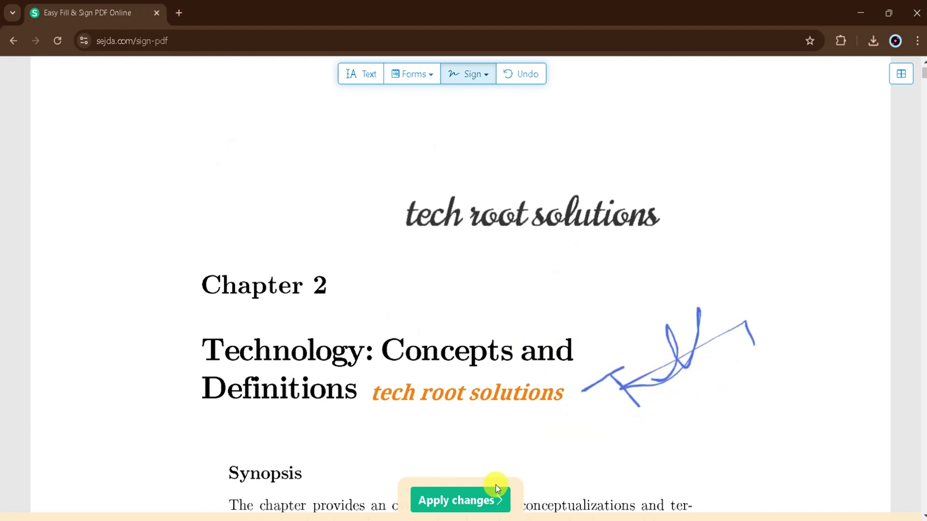
Apply the signatures, download technology (1) (1).pdf and open it for review
left_click(476, 502)
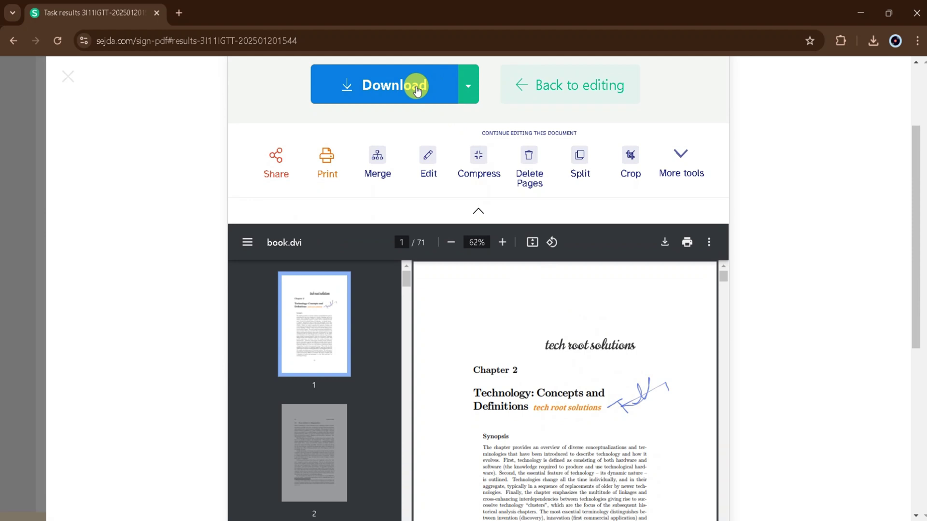
left_click(413, 90)
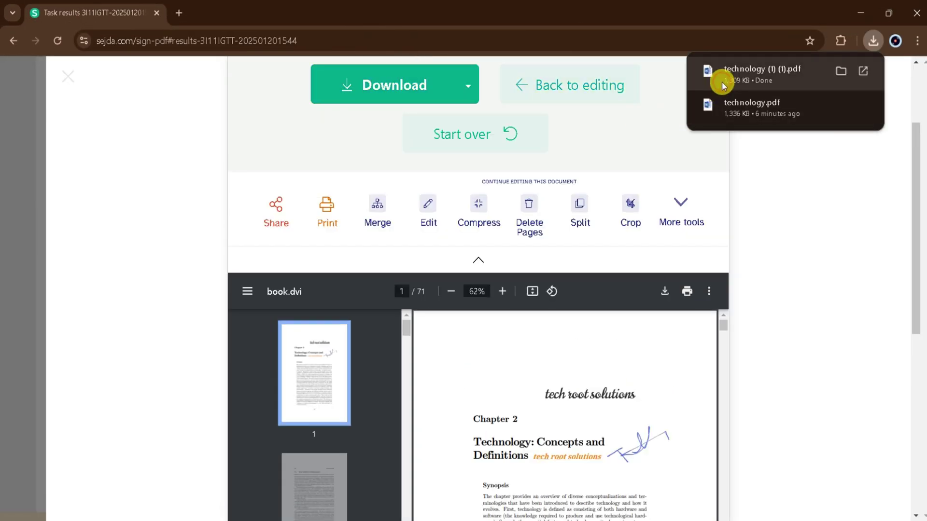
left_click(722, 83)
scroll(591, 270, "up", 1, "ctrl")
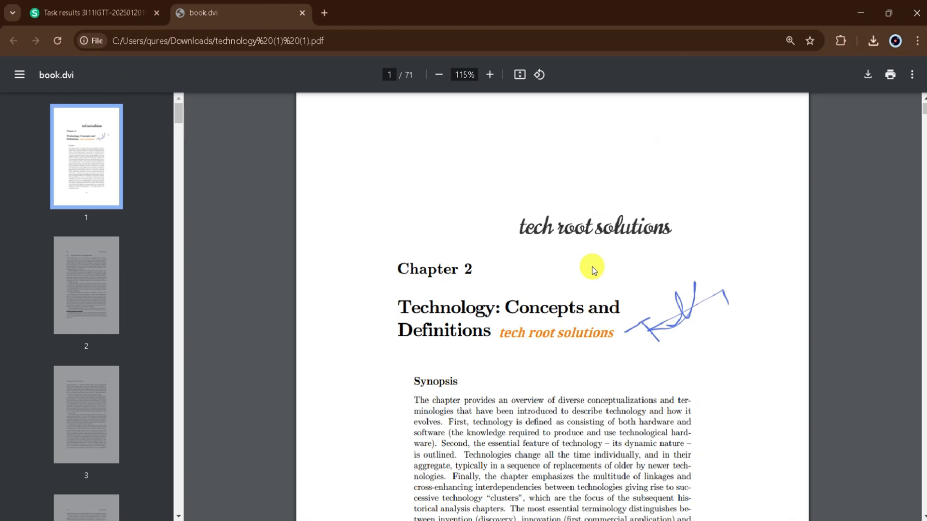
scroll(592, 269, "up", 4, "ctrl")
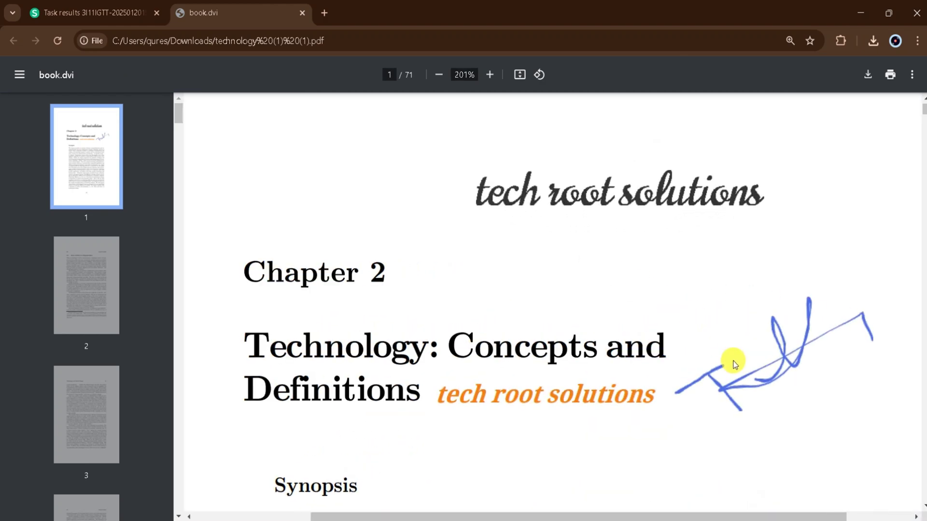
scroll(733, 363, "right", 2)
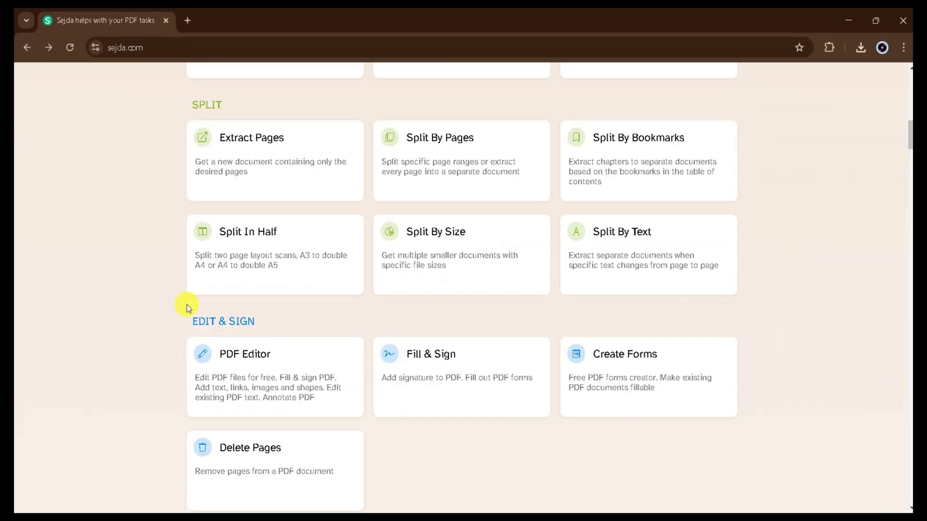
scroll(186, 304, "down", 3)
scroll(178, 307, "down", 1)
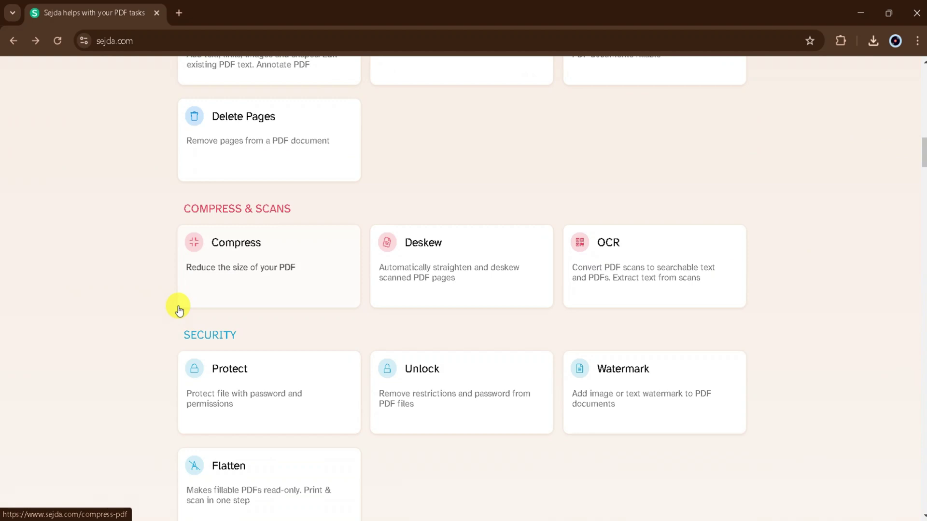
scroll(178, 310, "down", 1)
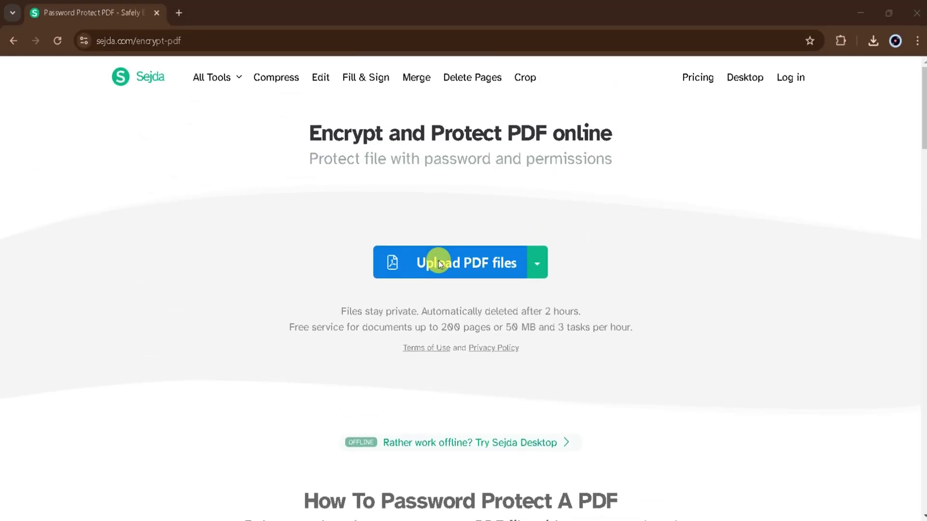
Load technology.pdf into the Protect tool and start entering its password
left_click(438, 264)
left_click(289, 212)
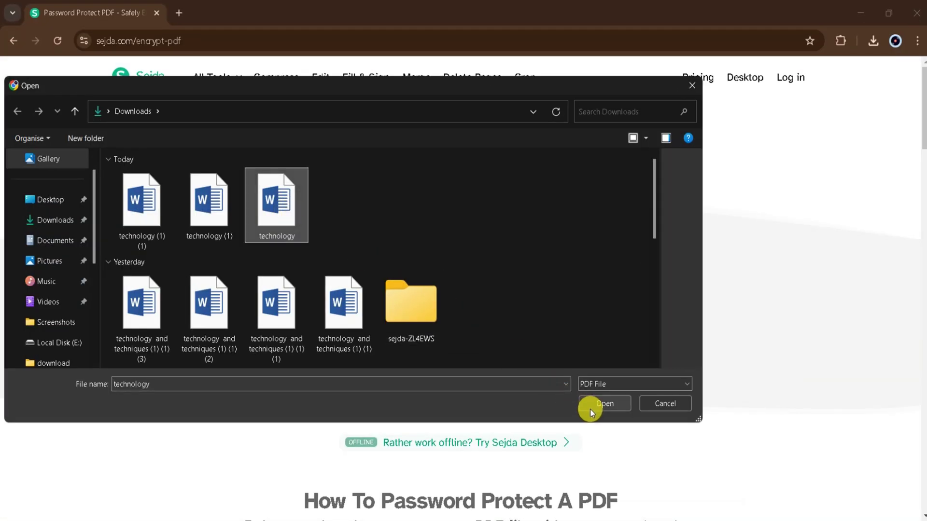
left_click(594, 405)
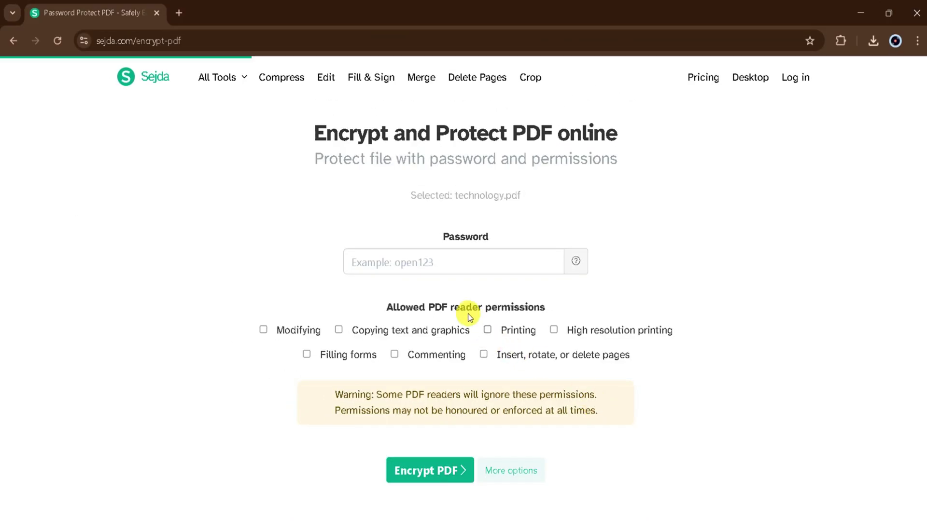
left_click(425, 262)
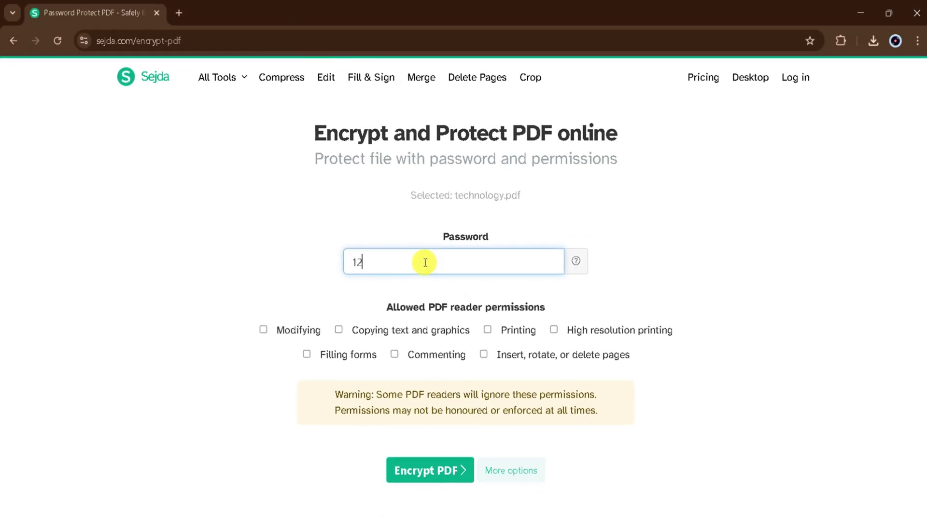
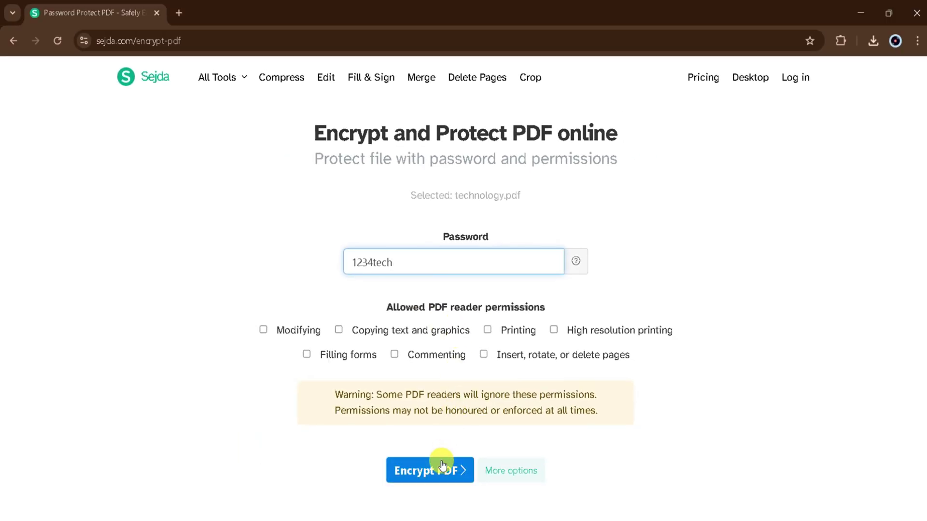
Encrypt the PDF, unlock its preview with the password, and show recent downloads
left_click(439, 477)
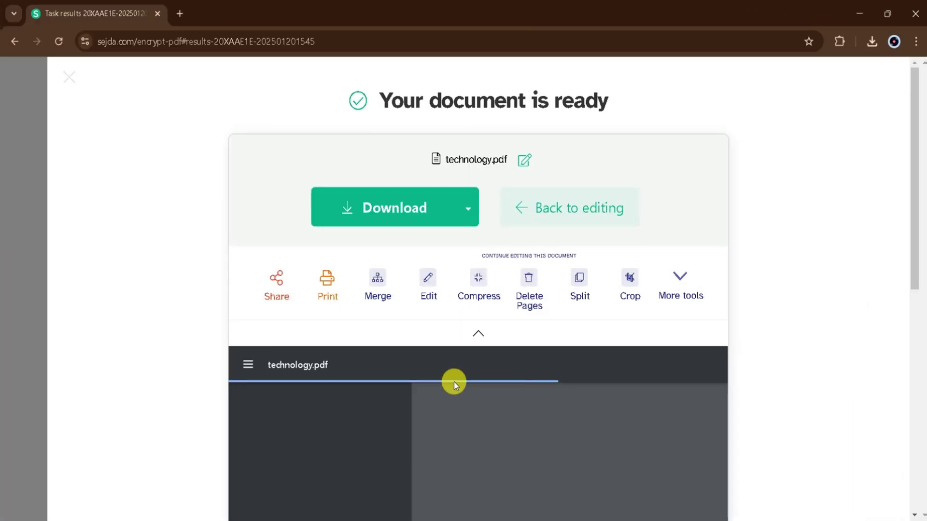
scroll(454, 382, "down", 3)
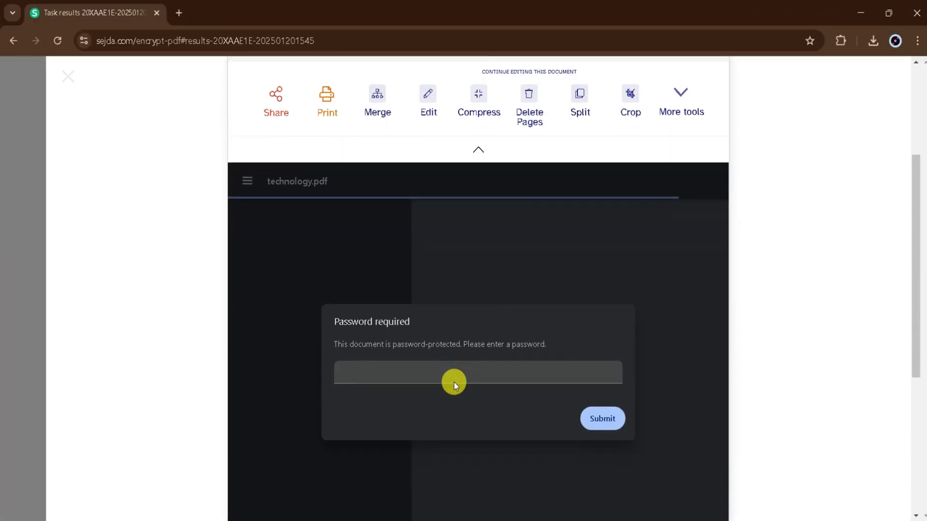
left_click(415, 357)
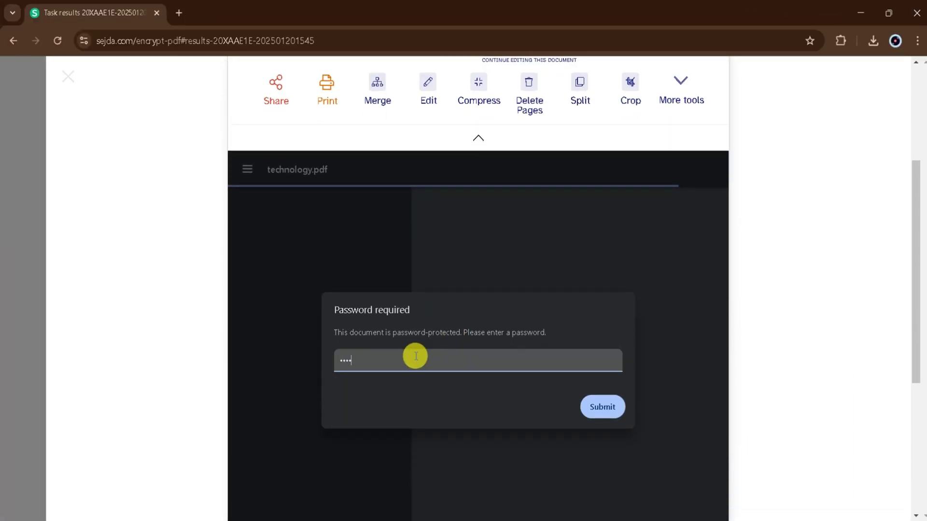
left_click(598, 406)
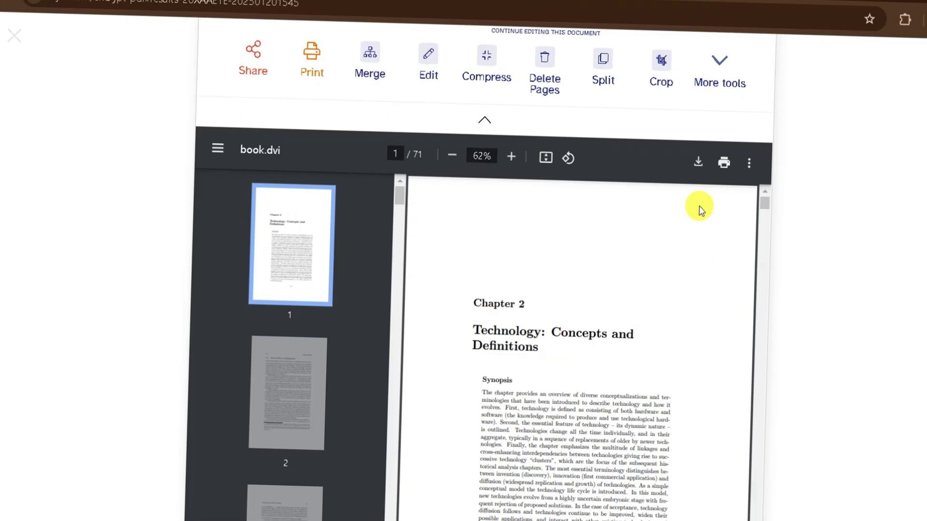
left_click(665, 172)
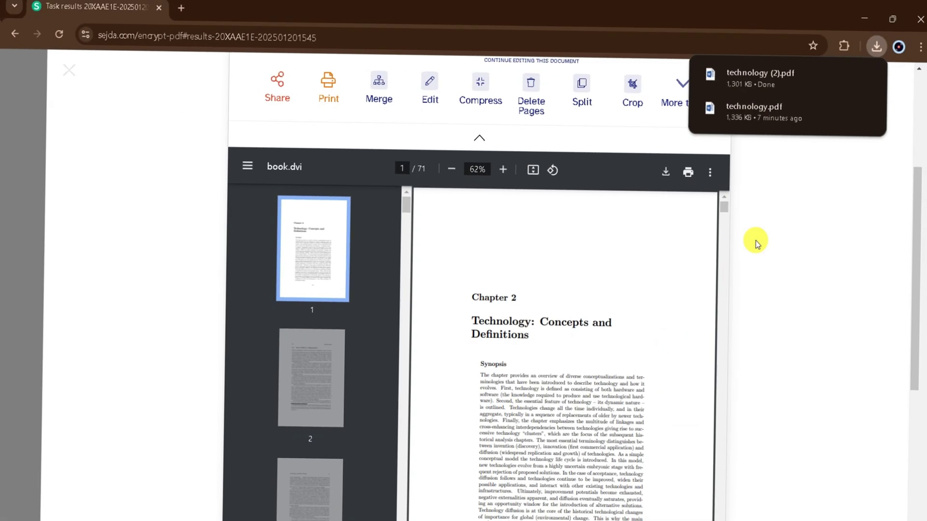
Open the downloaded technology (2).pdf and unlock it with its password
left_click(750, 73)
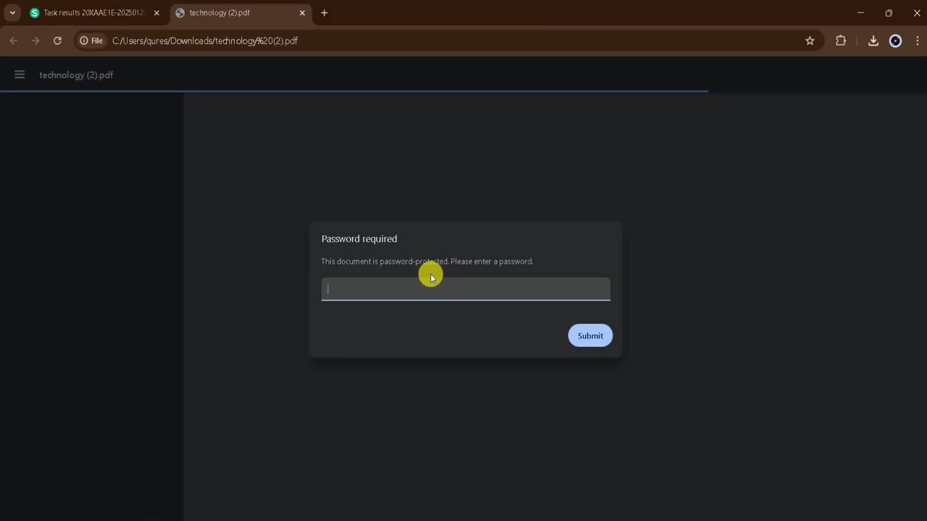
key("Return")
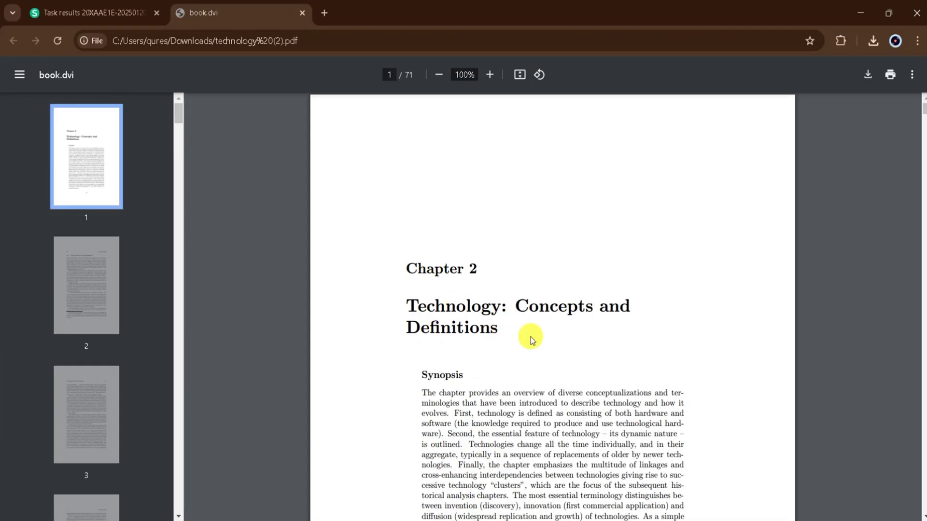
scroll(531, 337, "down", 3)
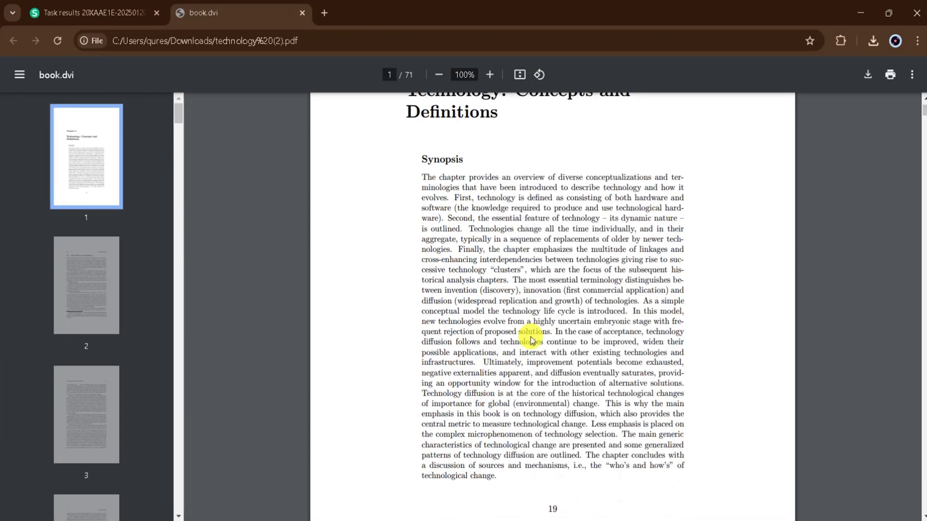
scroll(531, 337, "up", 1)
scroll(529, 331, "up", 1)
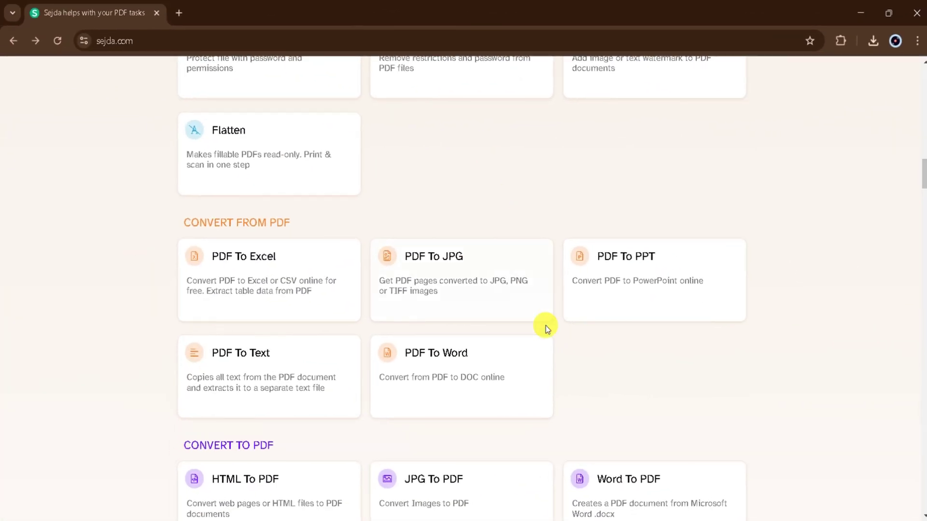
scroll(545, 327, "down", 4)
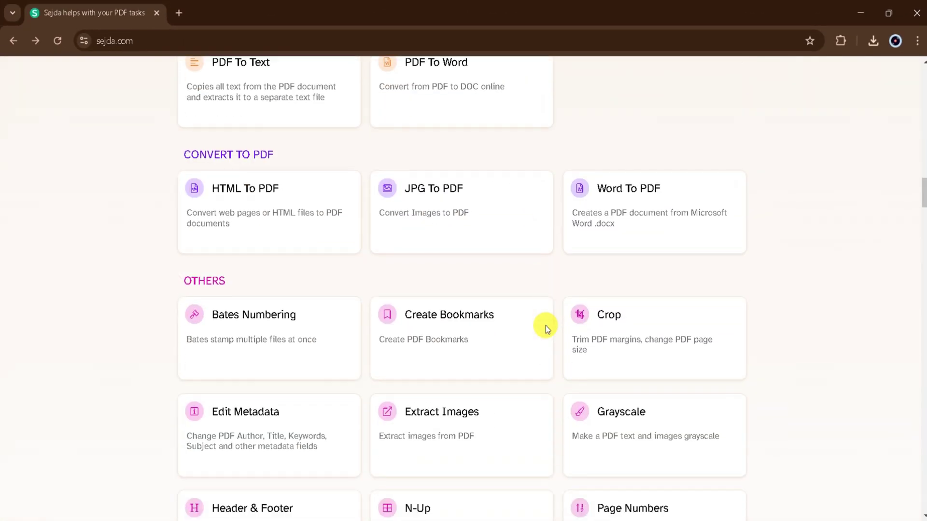
scroll(545, 328, "down", 2)
scroll(546, 327, "up", 15)
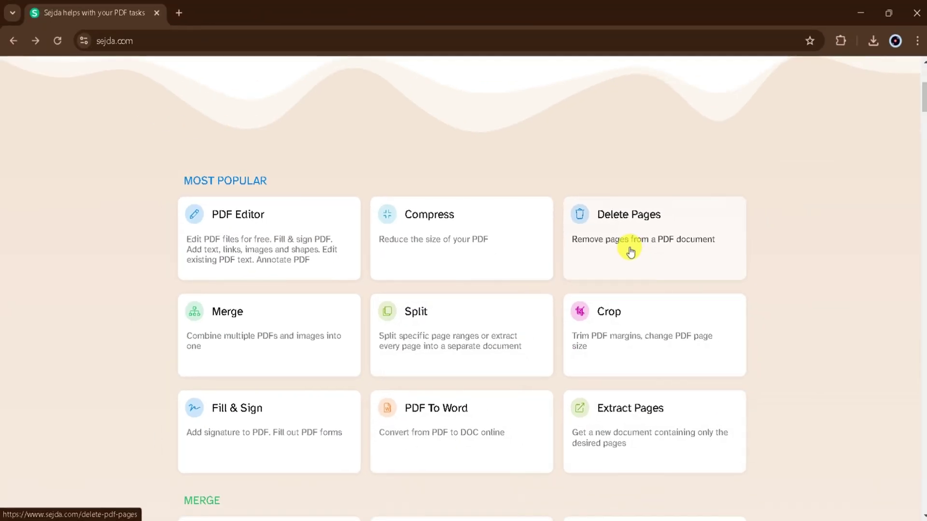
Upload technology.pdf into Sejda's Delete Pages tool
left_click(615, 231)
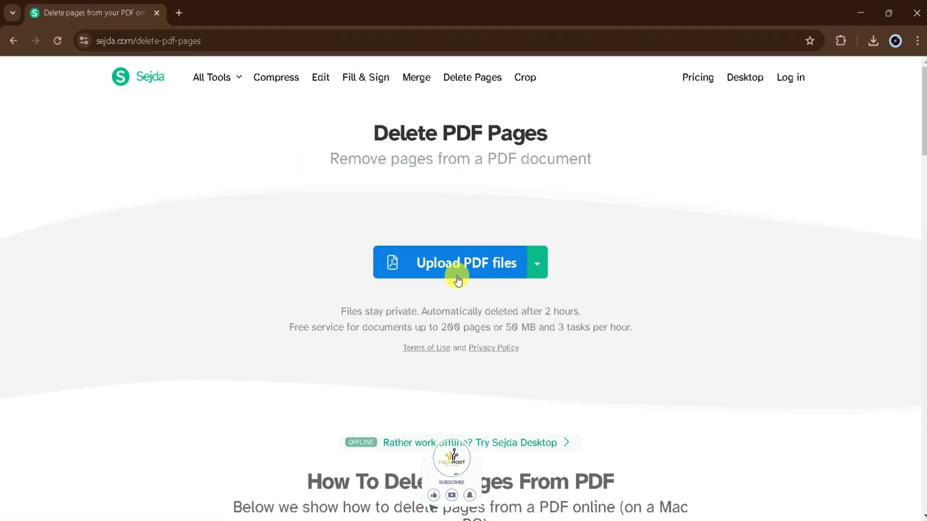
left_click(457, 276)
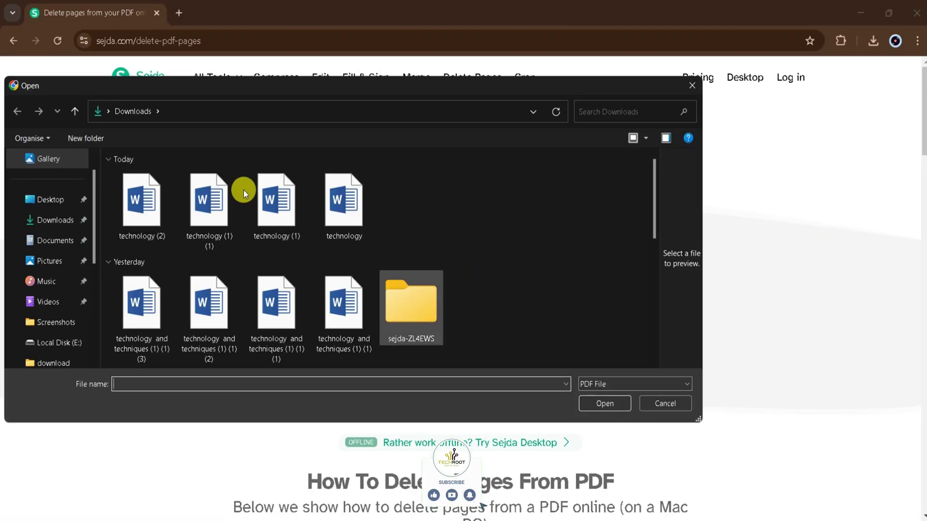
left_click(337, 207)
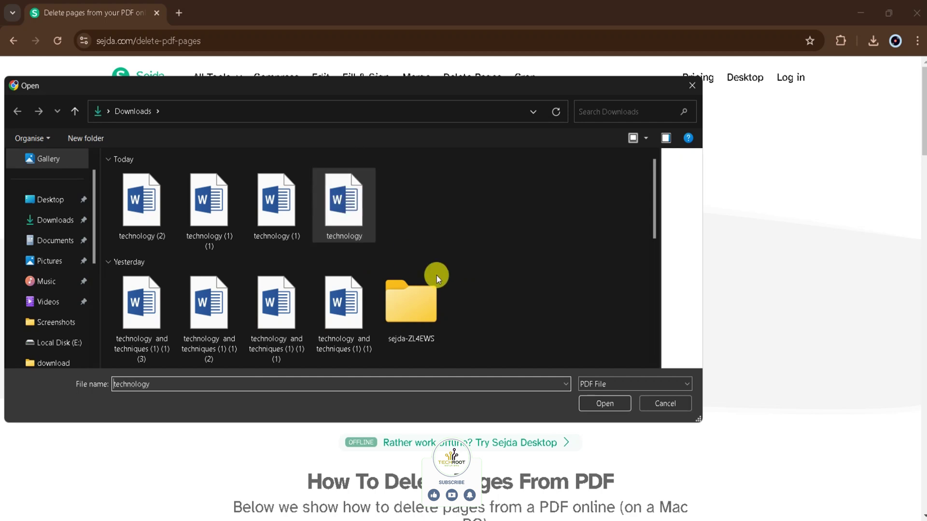
left_click(589, 402)
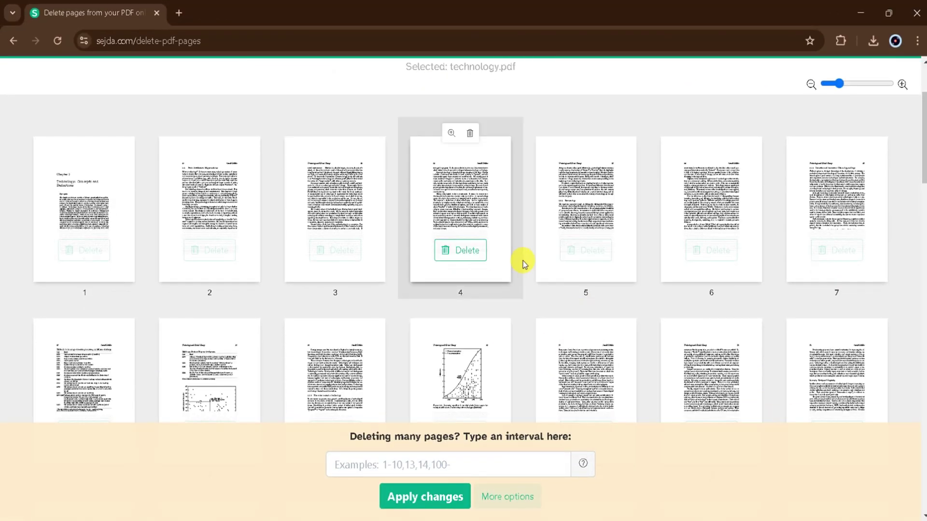
mouse_move(84, 210)
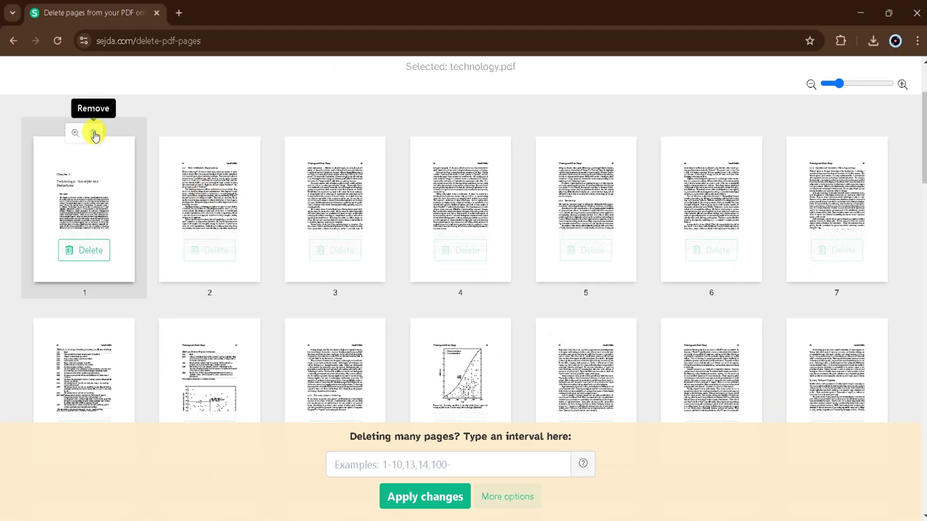
Mark pages 1 and 10 for removal and apply the changes
left_click(93, 134)
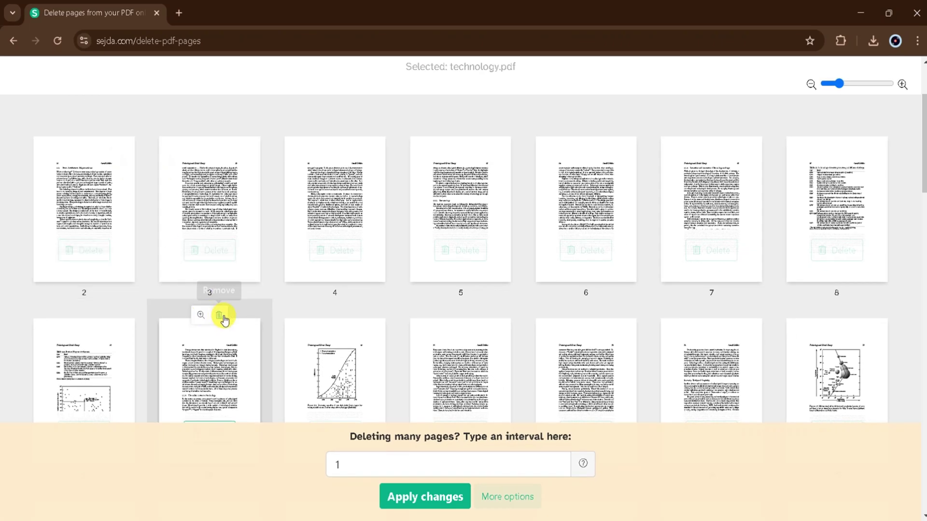
left_click(223, 319)
scroll(218, 315, "up", 2)
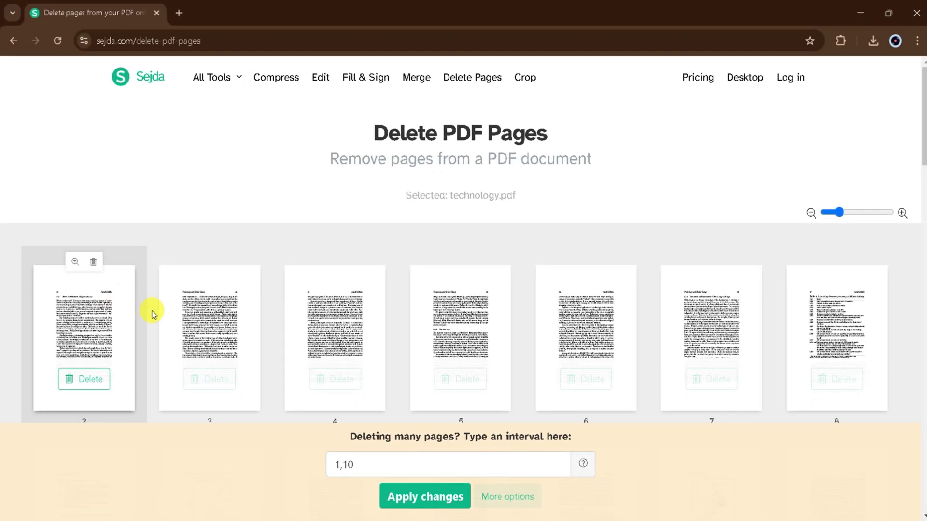
left_click(441, 499)
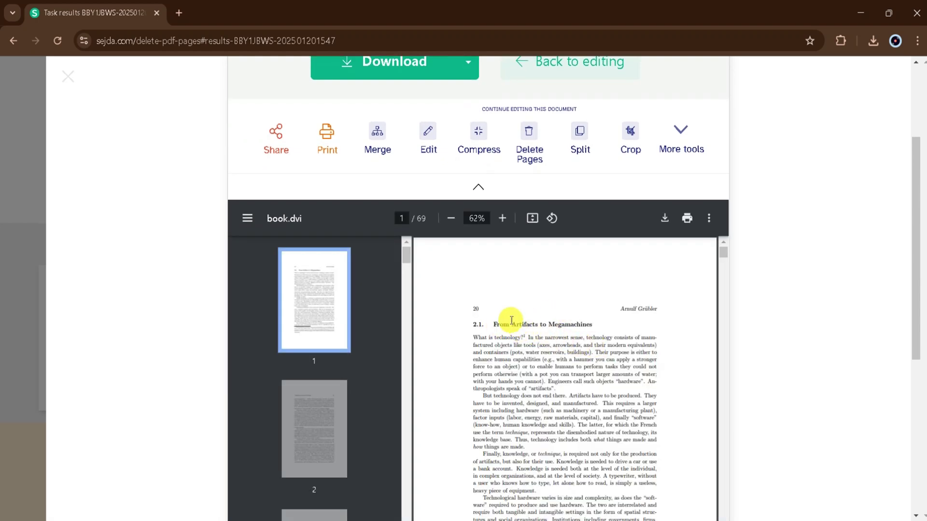
Download 2_updated_technology.pdf and open it in a new tab from Chrome's downloads
left_click(664, 224)
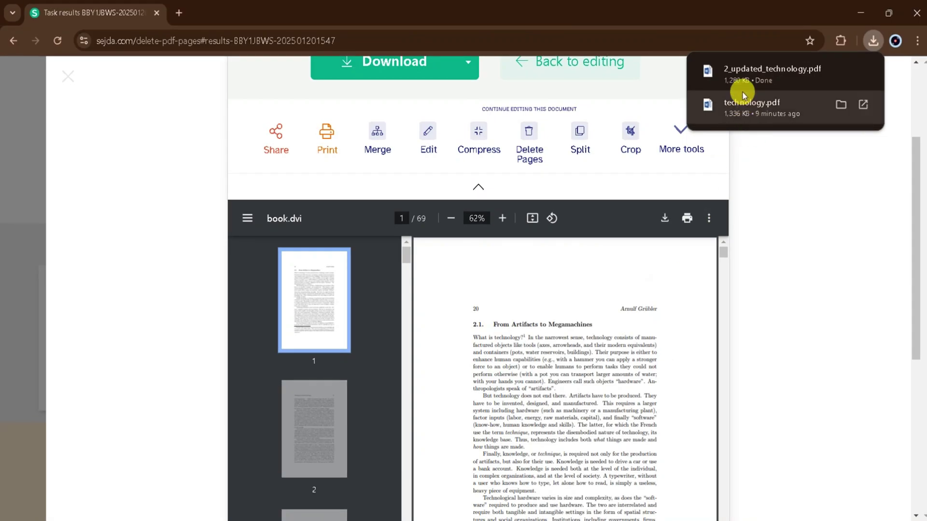
left_click(744, 72)
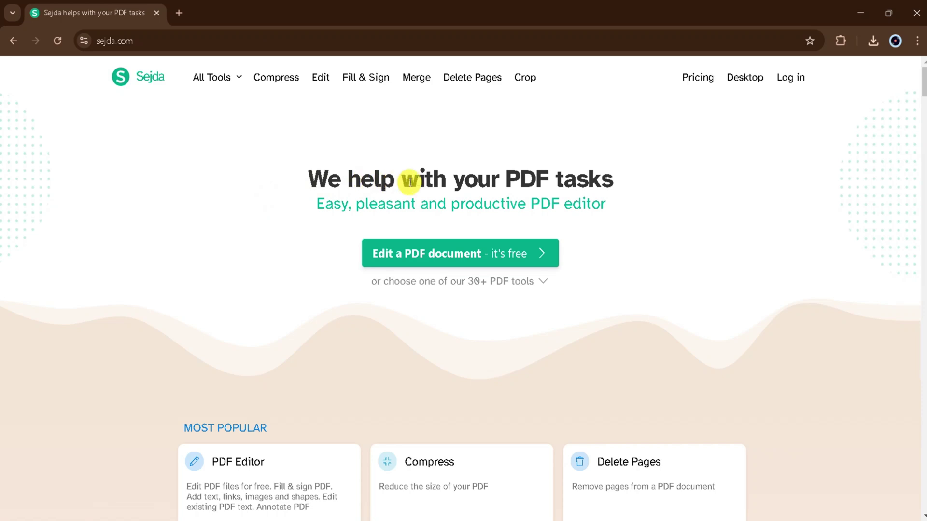
Open the All Tools mega-menu listing merge, split, security, conversion and scan tools
left_click(215, 76)
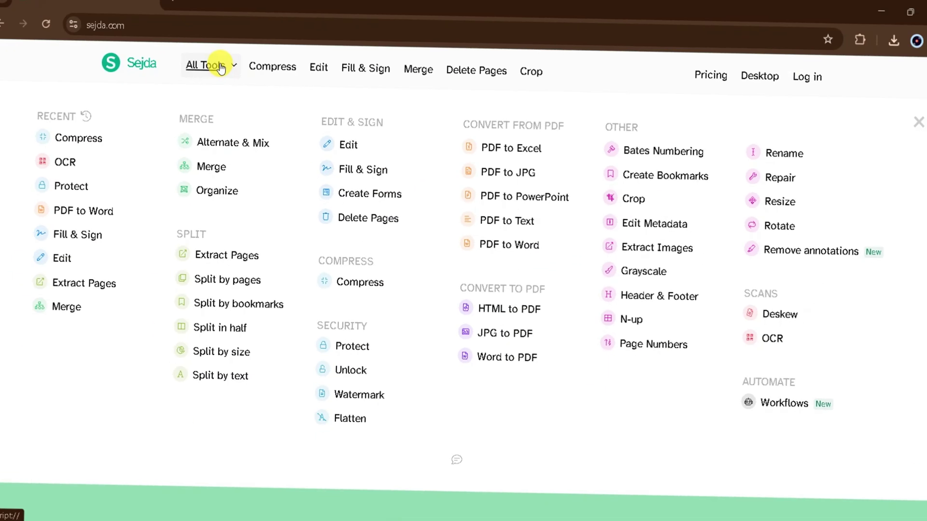